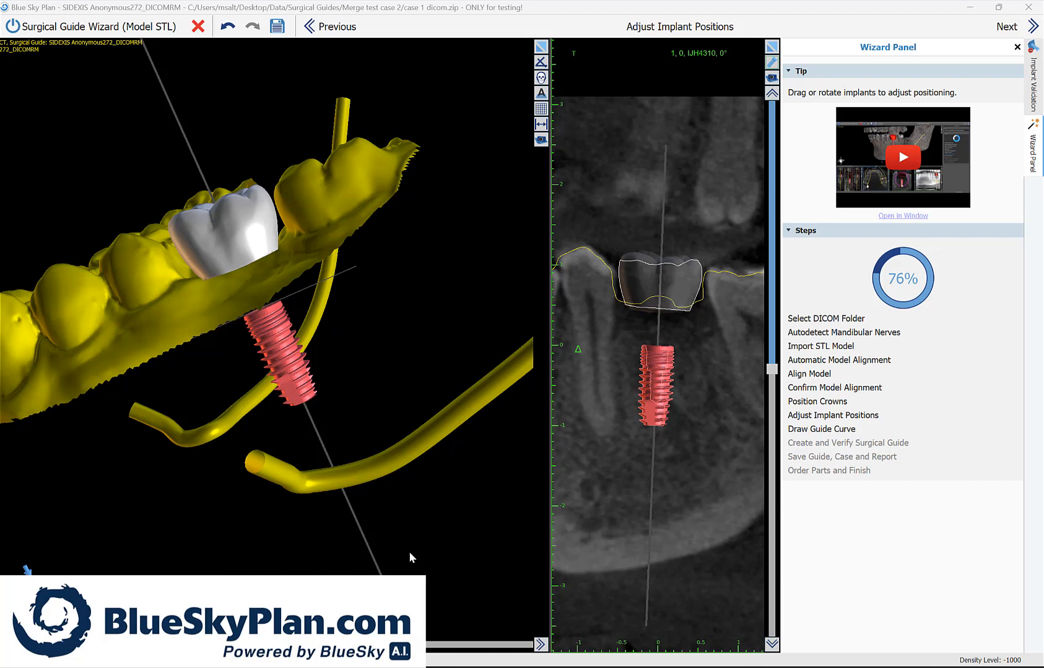
pyautogui.moveTo(415, 542); pyautogui.dragTo(412, 543)
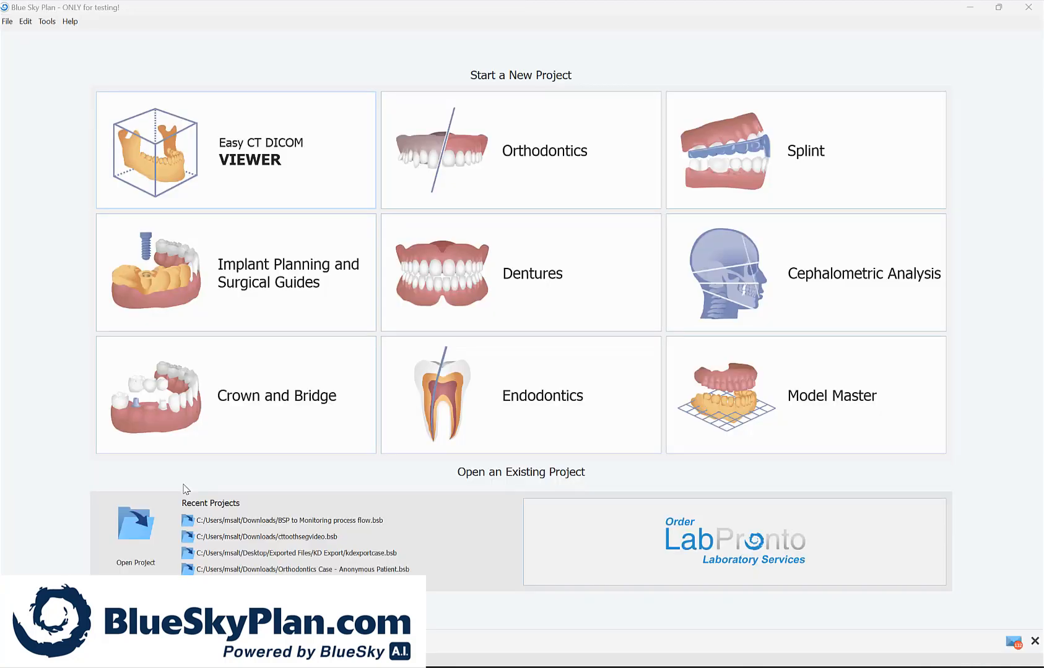
# Step: Start a One or Two Implant Case surgical guide project with Model STL import and the Blue Sky Bio Fully Guided Surgical Kit
pyautogui.click(289, 295)
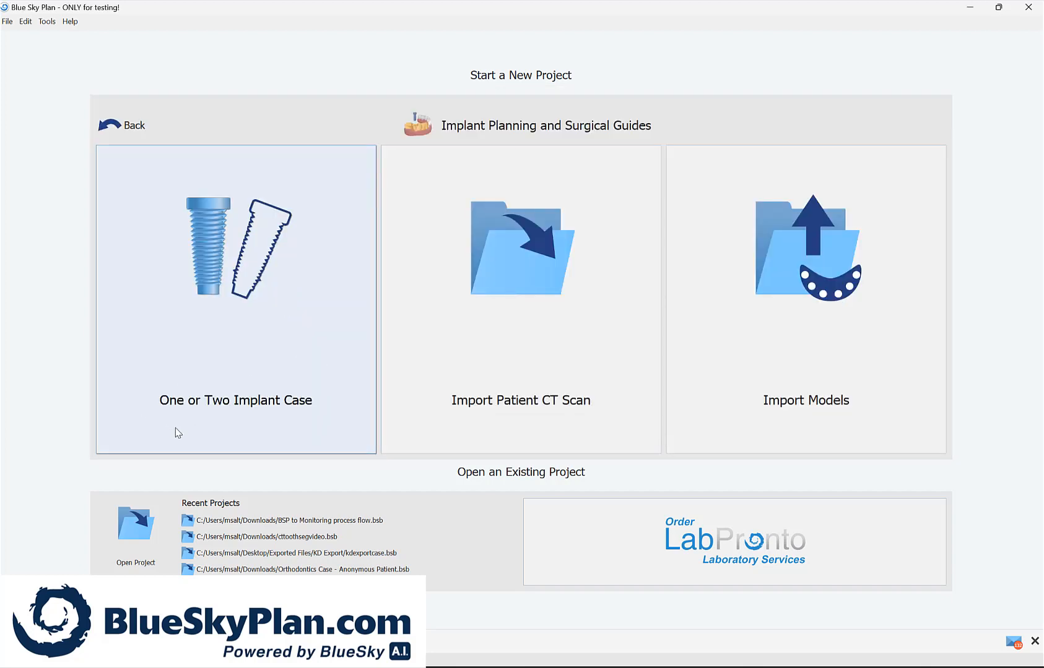
pyautogui.click(285, 348)
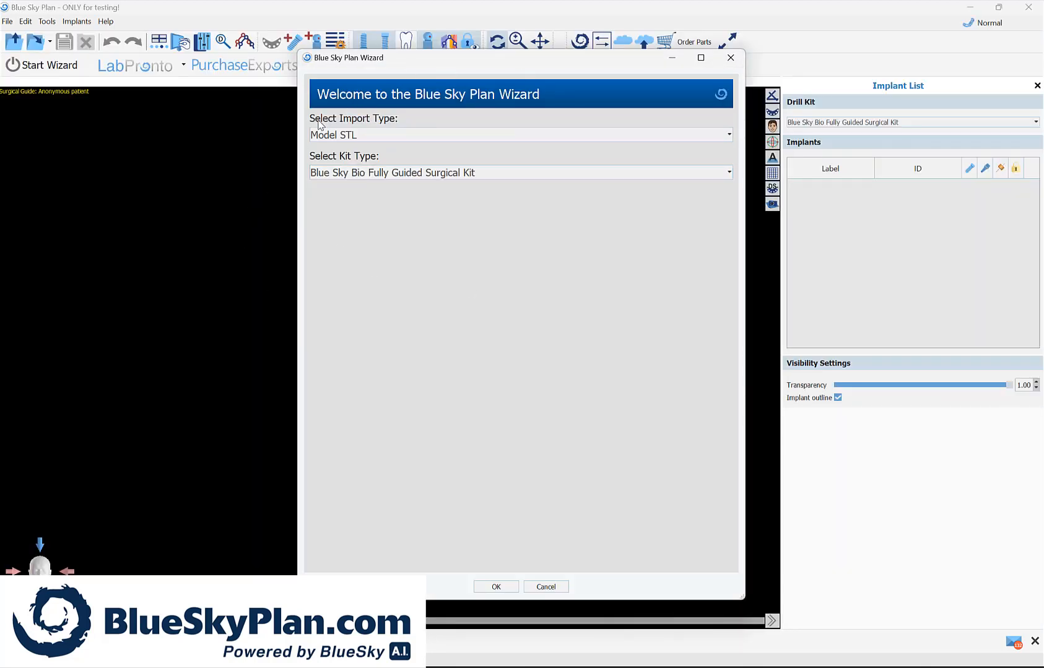
pyautogui.click(385, 140)
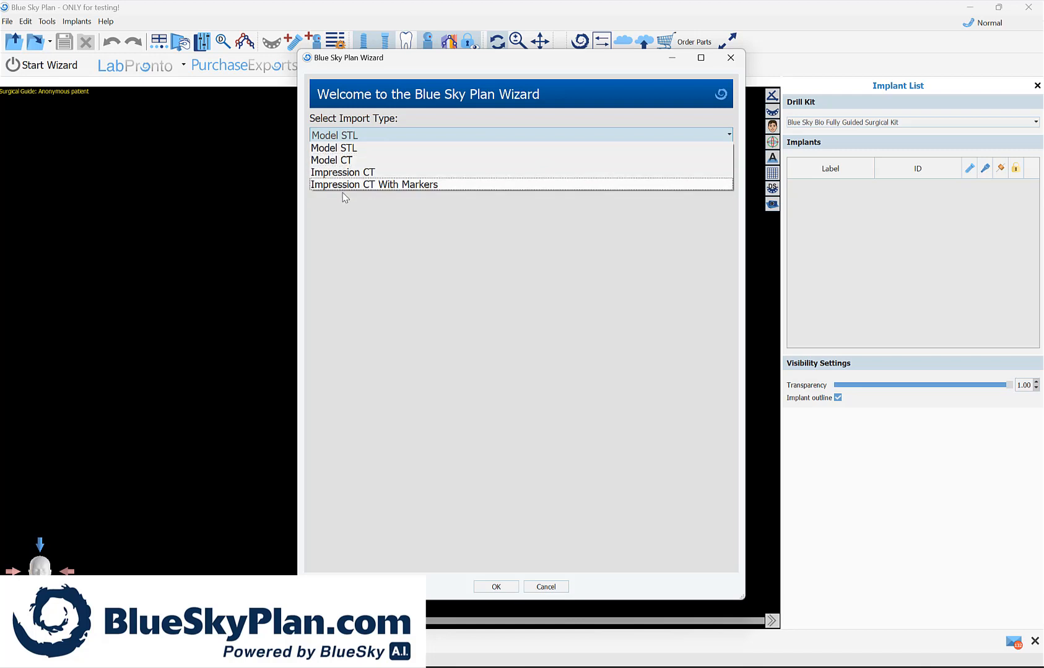
pyautogui.click(333, 149)
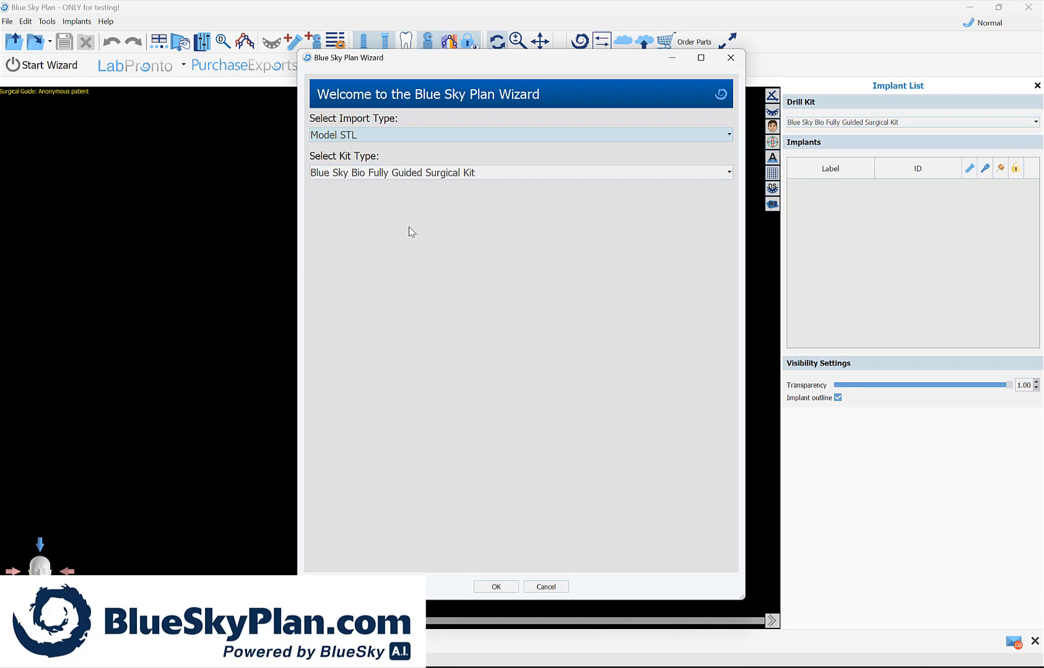
pyautogui.click(417, 176)
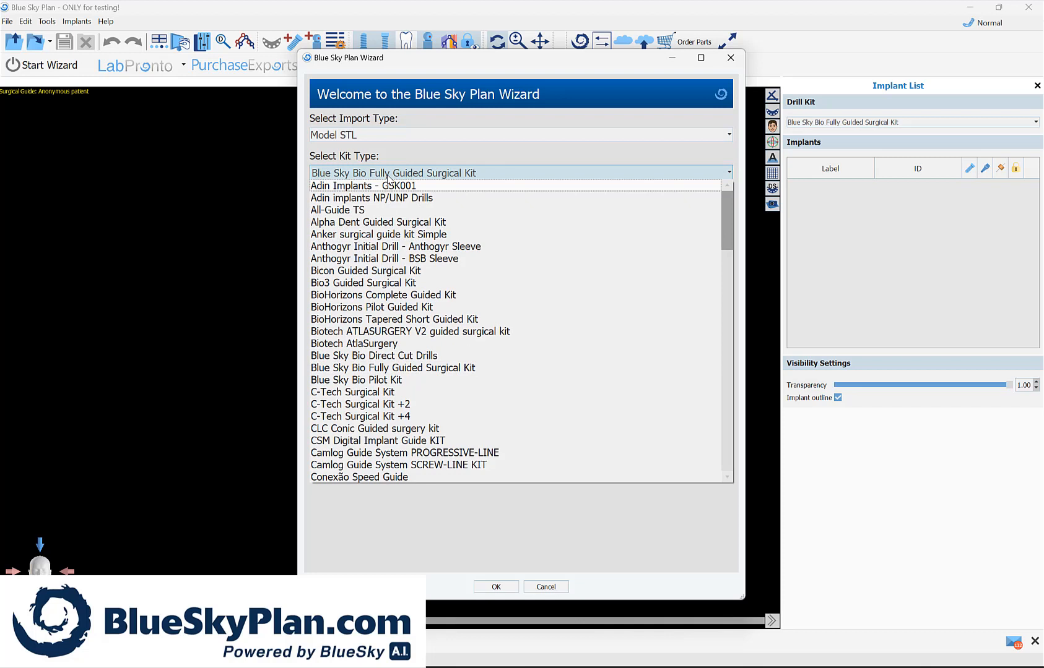
pyautogui.click(426, 174)
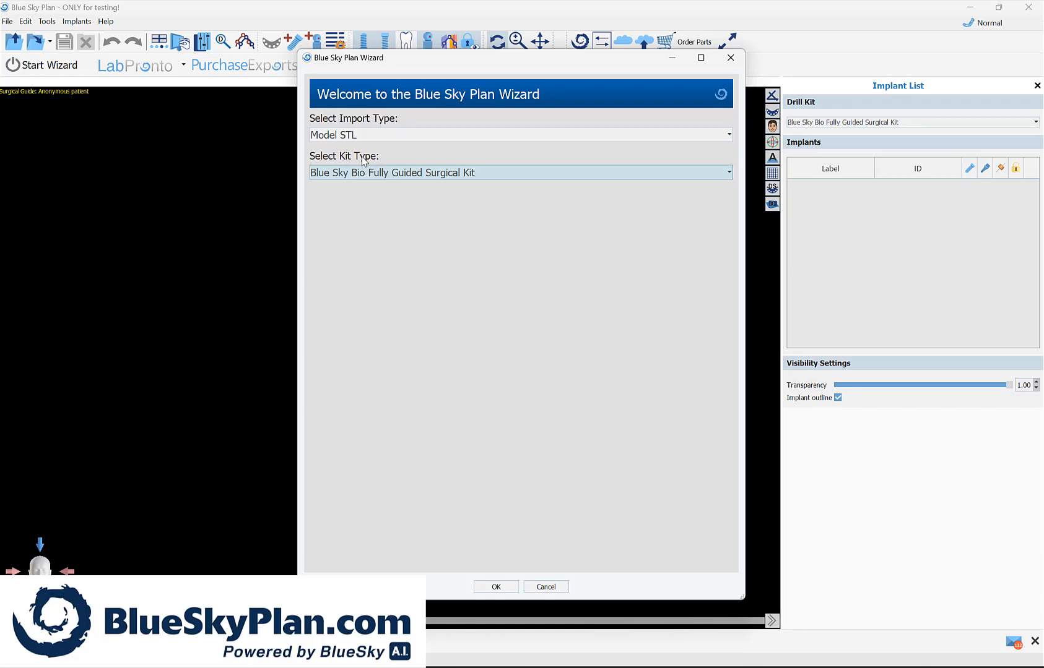
pyautogui.click(498, 588)
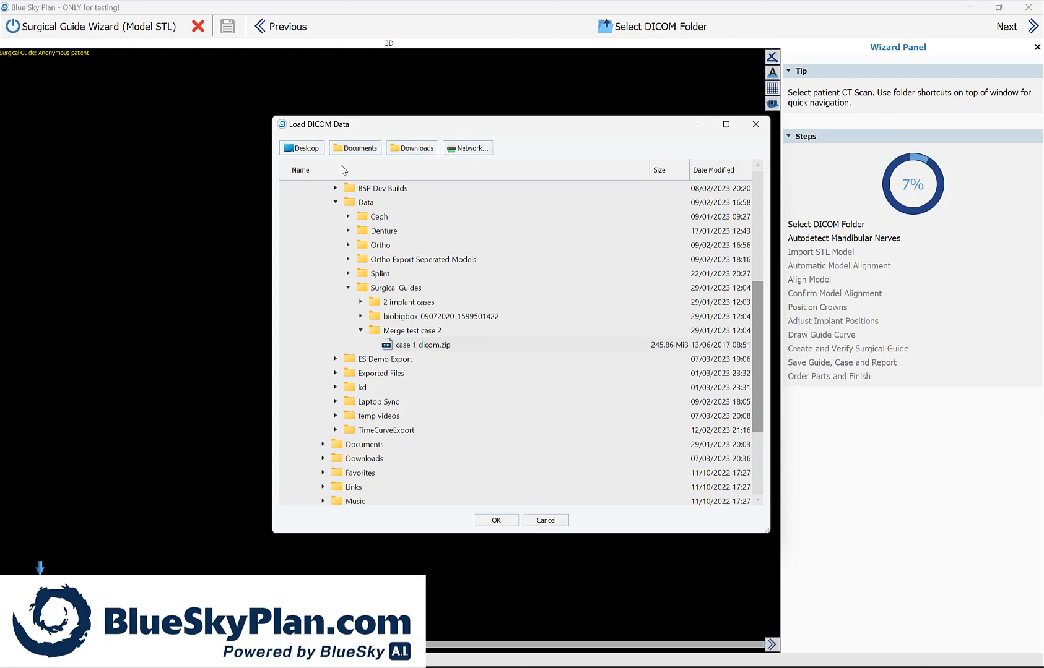
# Step: Load case 1 dicom.zip from the Merge test case 2 folder and crop the posterior and upper regions out of the volume of interest
pyautogui.click(426, 348)
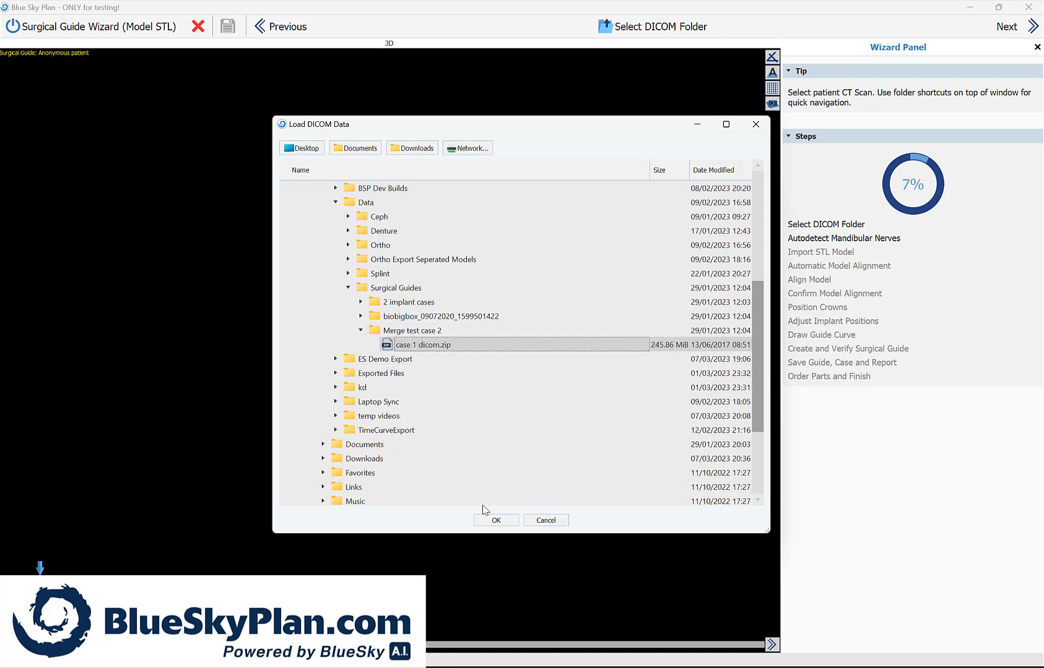
pyautogui.click(497, 521)
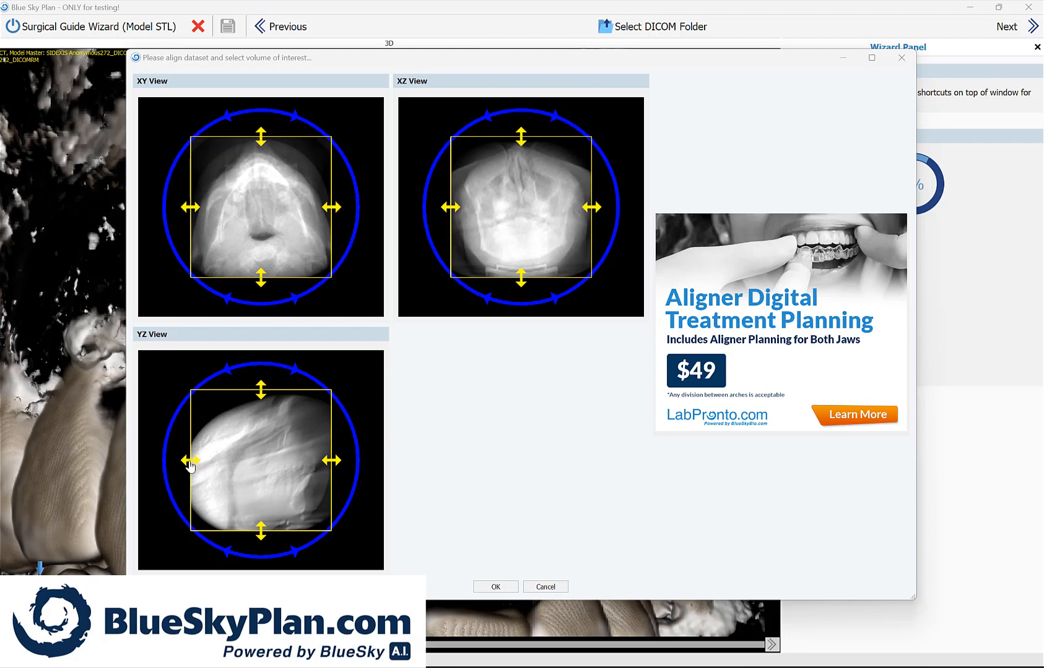
pyautogui.moveTo(190, 460)
pyautogui.mouseDown()
pyautogui.moveTo(241, 463)
pyautogui.moveTo(228, 465)
pyautogui.mouseUp()
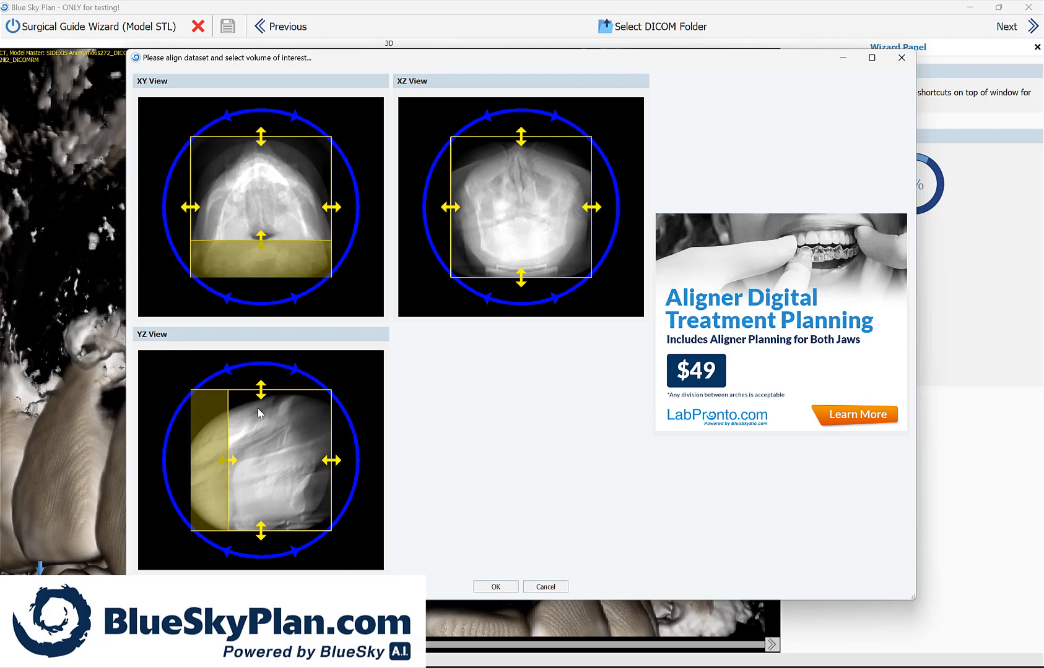
pyautogui.moveTo(261, 403); pyautogui.dragTo(279, 470)
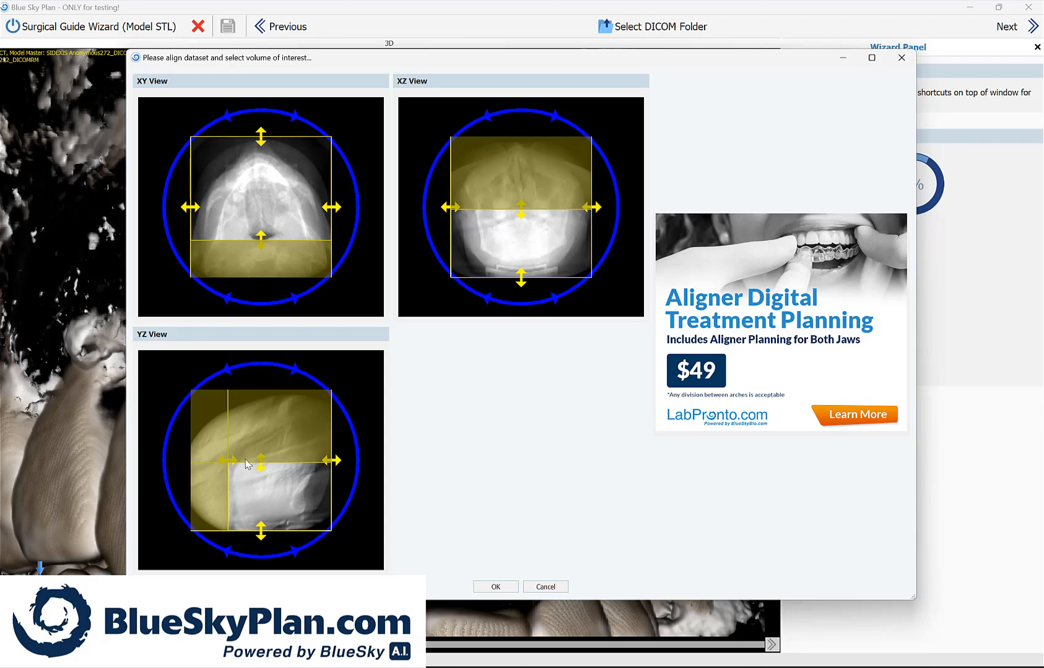
pyautogui.click(504, 588)
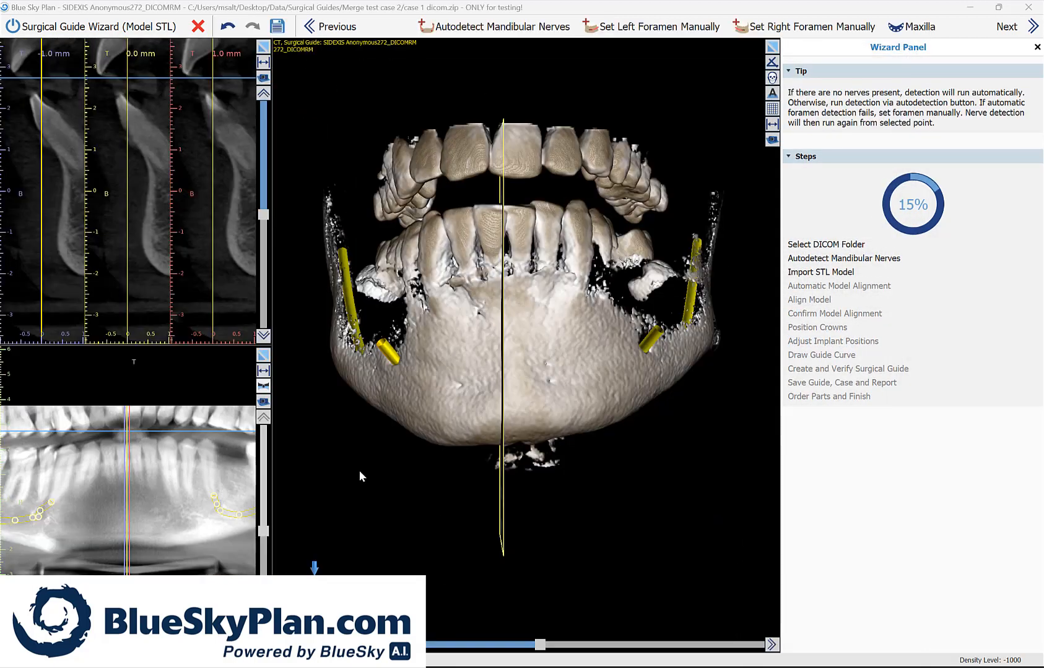
# Step: Examine the autodetected mandibular nerves on both sides of the jaw in the 3D volume and the cross-sections
pyautogui.moveTo(360, 472); pyautogui.dragTo(360, 511)
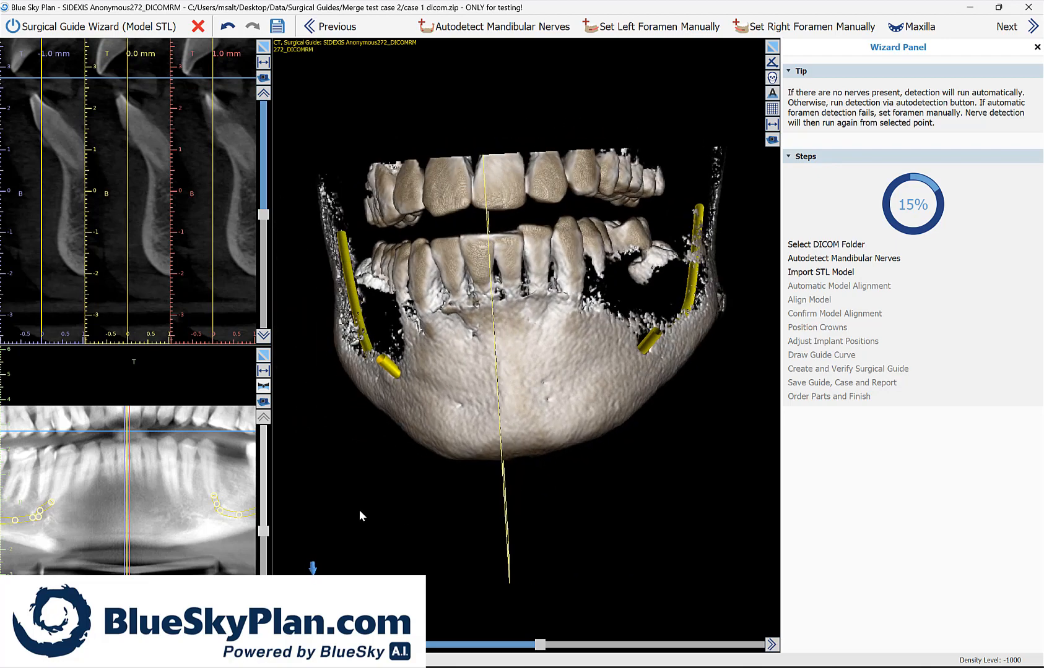
pyautogui.scroll(3, 664, 528)
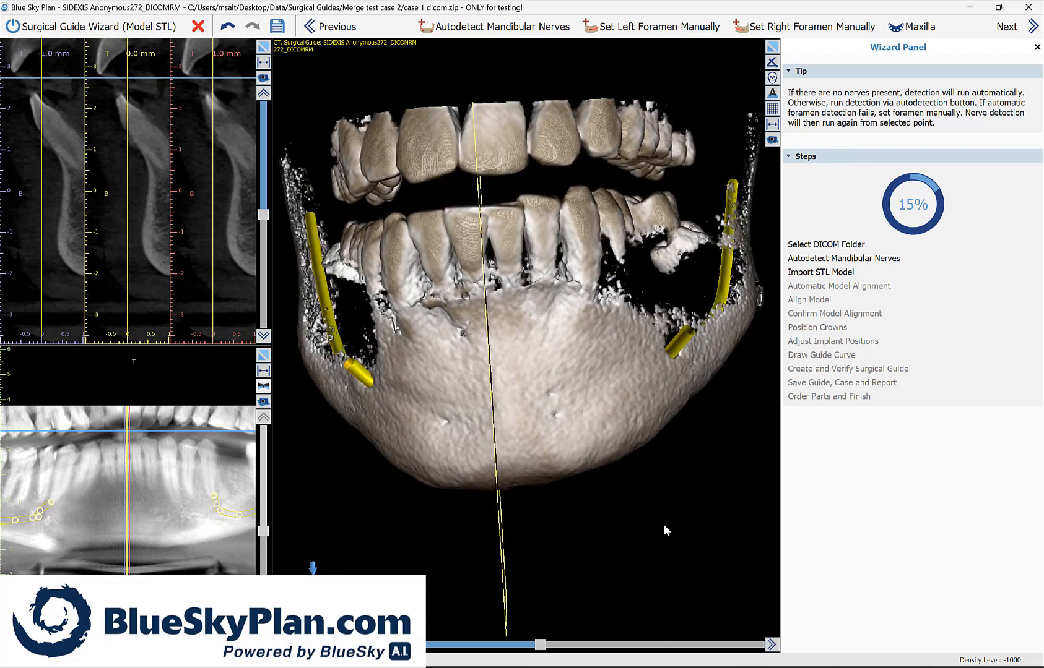
pyautogui.moveTo(298, 463); pyautogui.dragTo(372, 516)
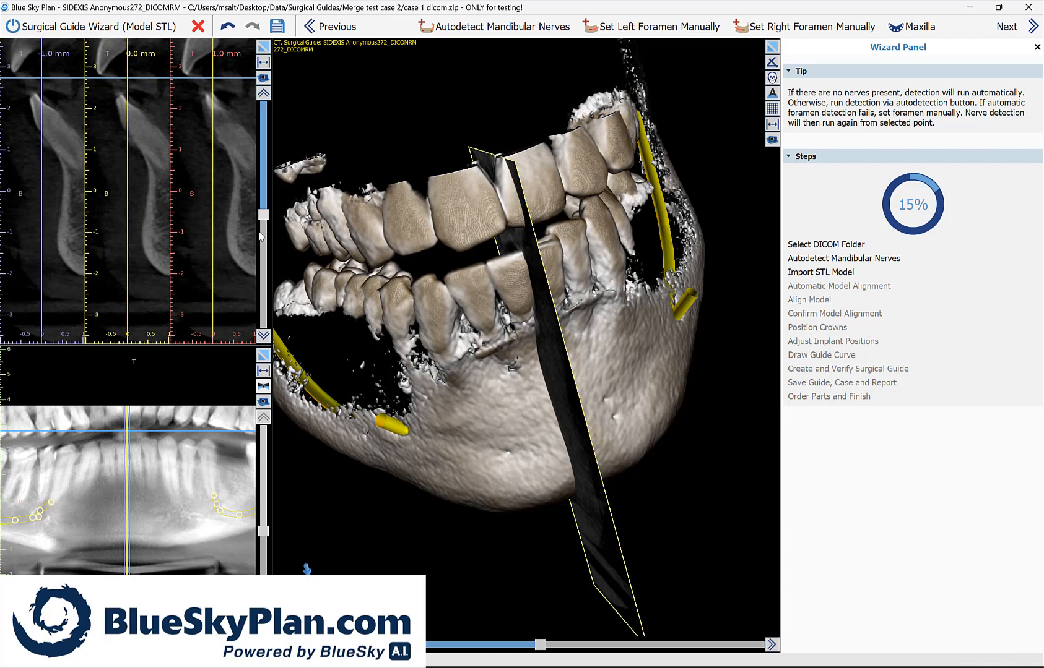
pyautogui.moveTo(260, 235); pyautogui.dragTo(269, 302)
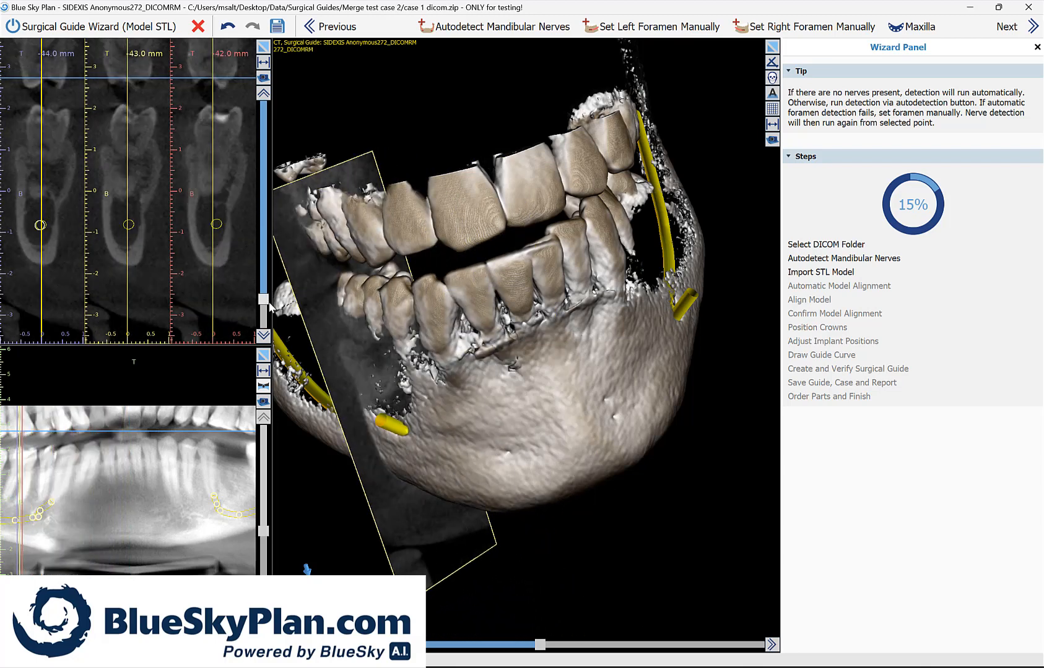
pyautogui.moveTo(629, 447); pyautogui.dragTo(614, 517)
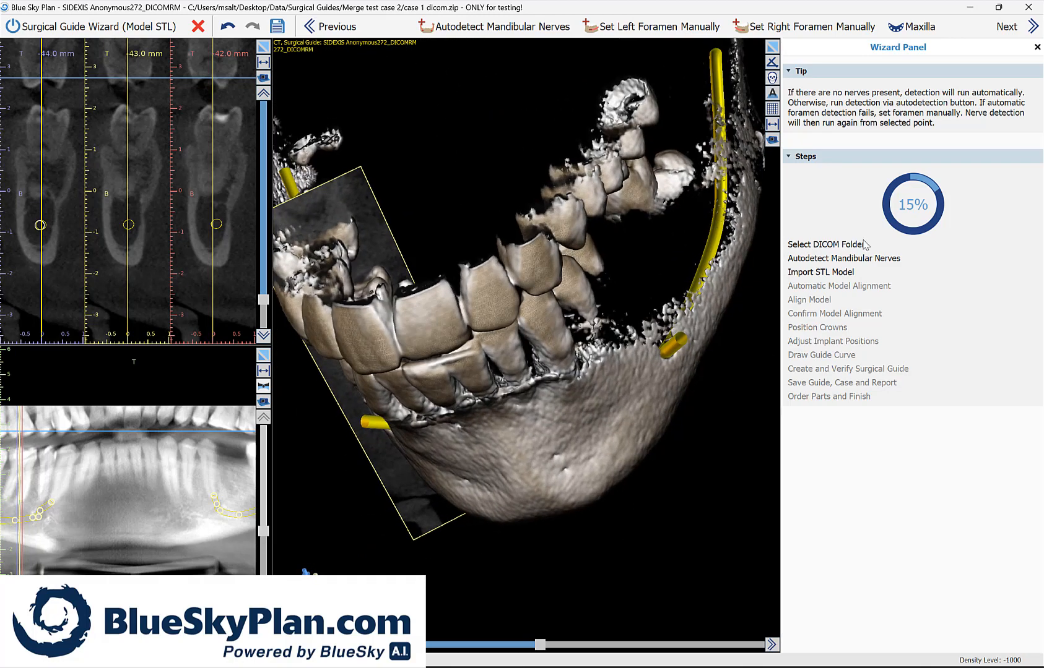
# Step: Import case 1 gingiva stl.stl from the Merge test case 2 folder and align it automatically to the mandible
pyautogui.click(1011, 35)
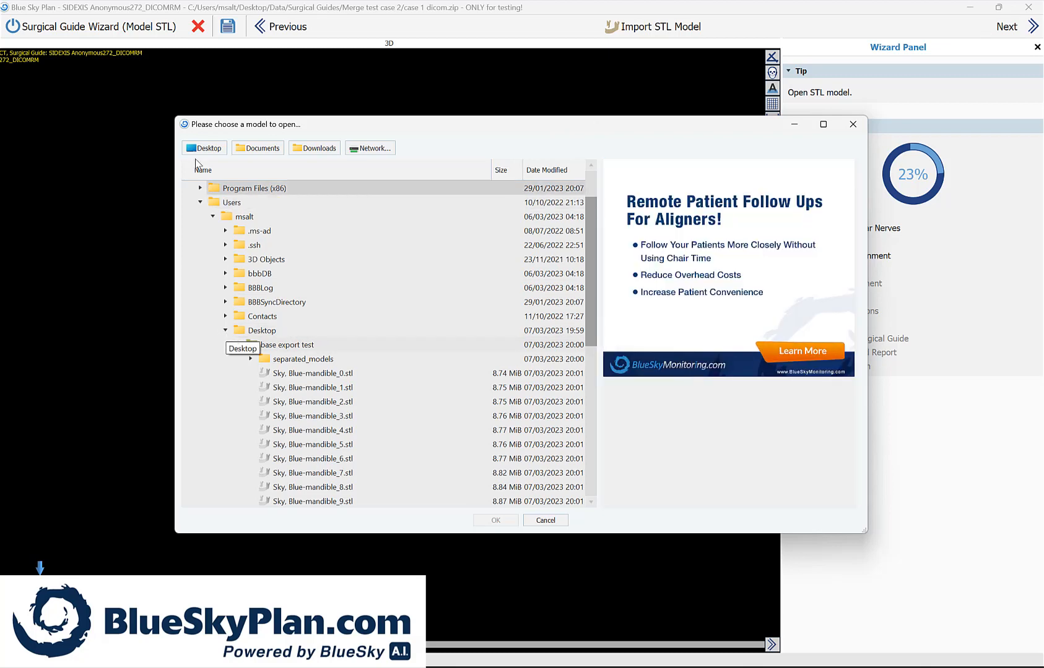
pyautogui.click(252, 333)
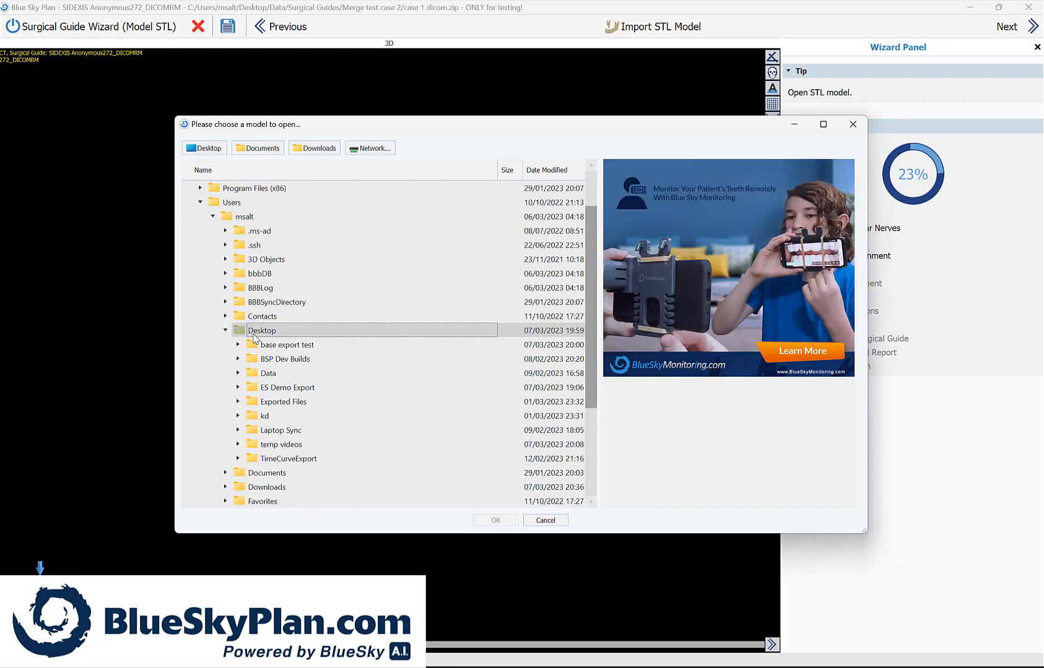
pyautogui.click(238, 373)
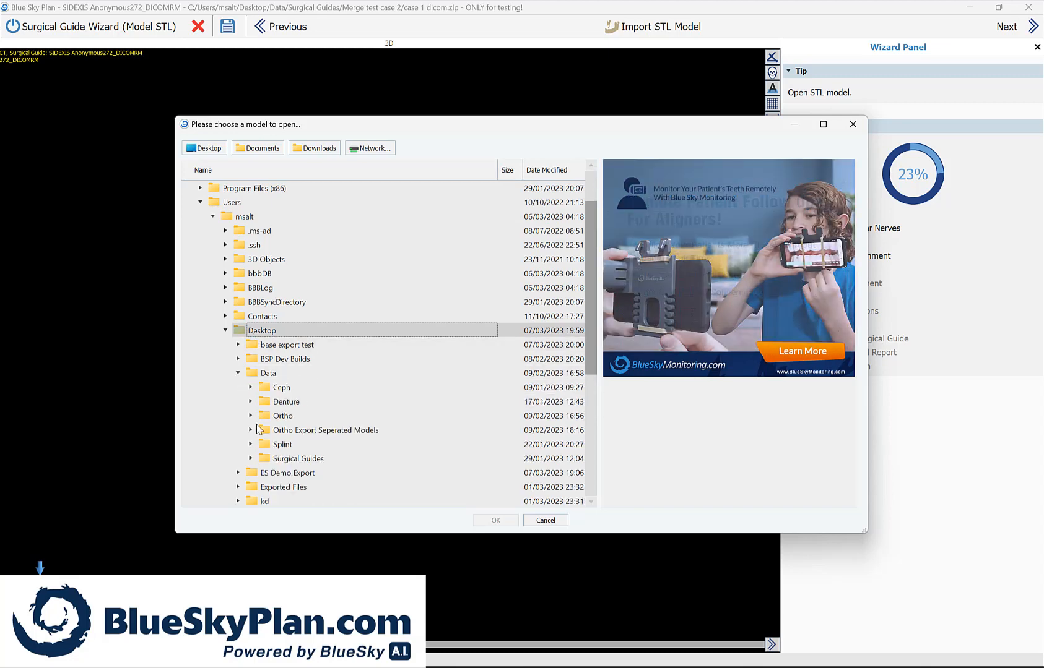
pyautogui.click(250, 458)
pyautogui.scroll(-2, 291, 434)
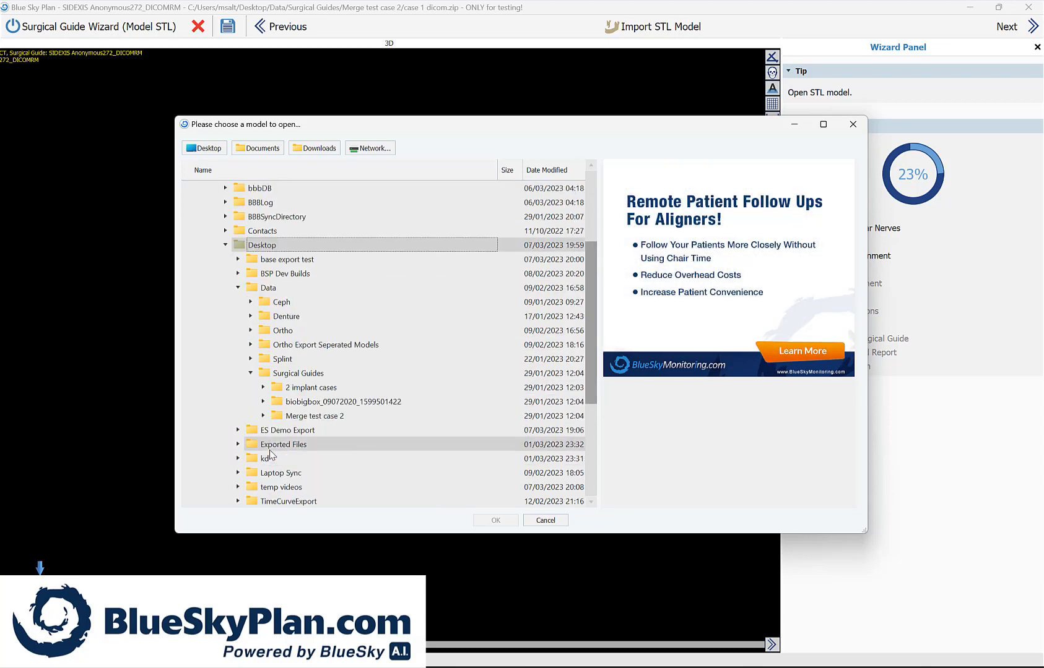
pyautogui.doubleClick(316, 419)
pyautogui.click(316, 430)
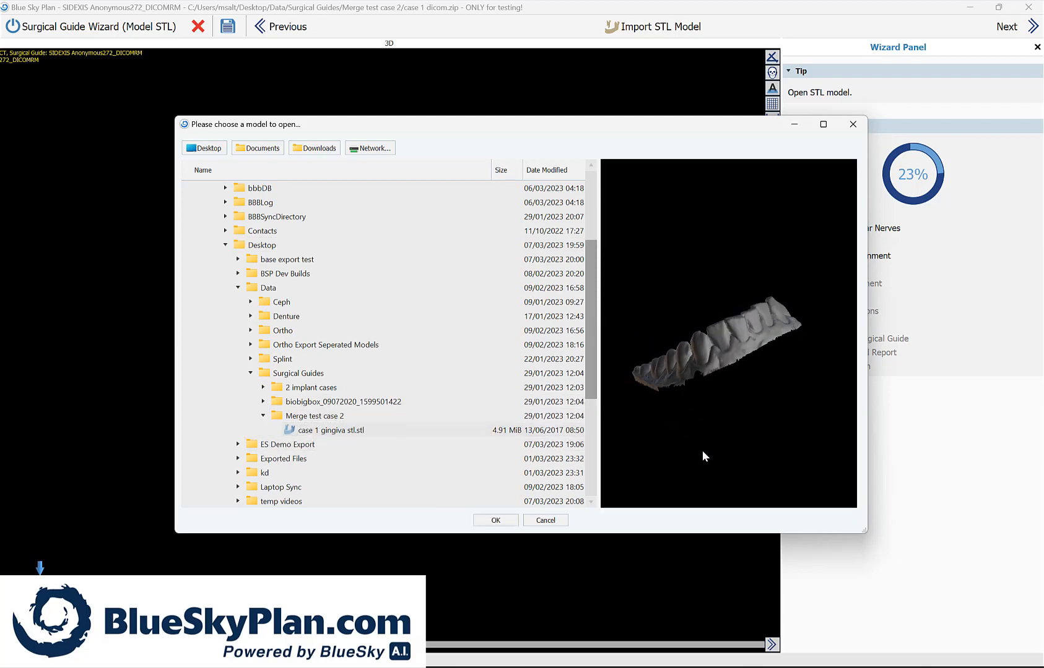
pyautogui.scroll(5, 750, 374)
pyautogui.scroll(-5, 750, 374)
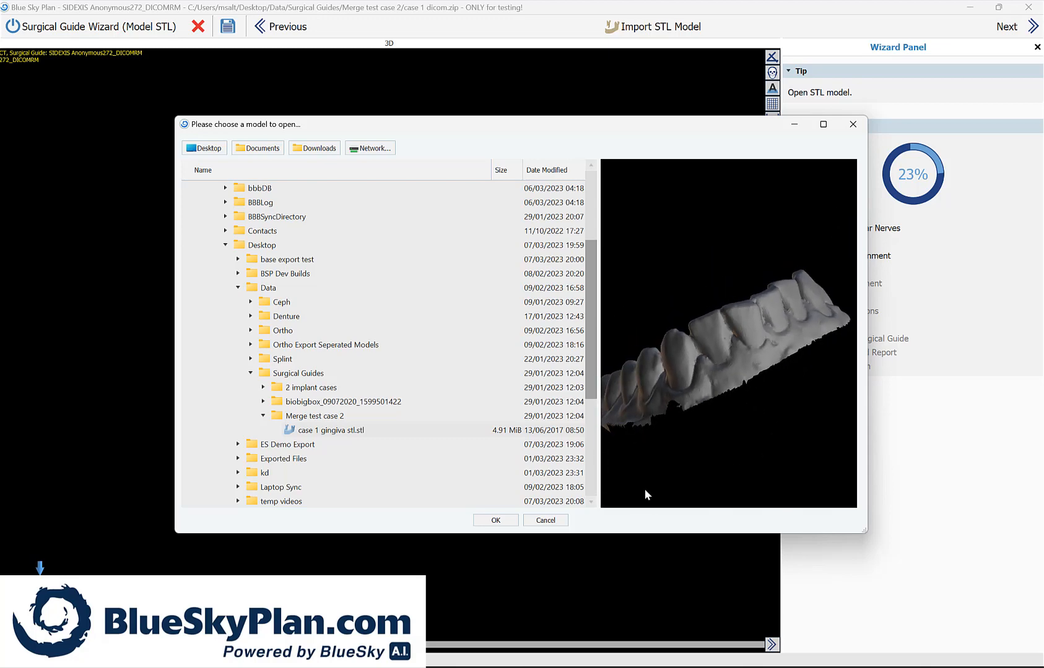
pyautogui.click(494, 523)
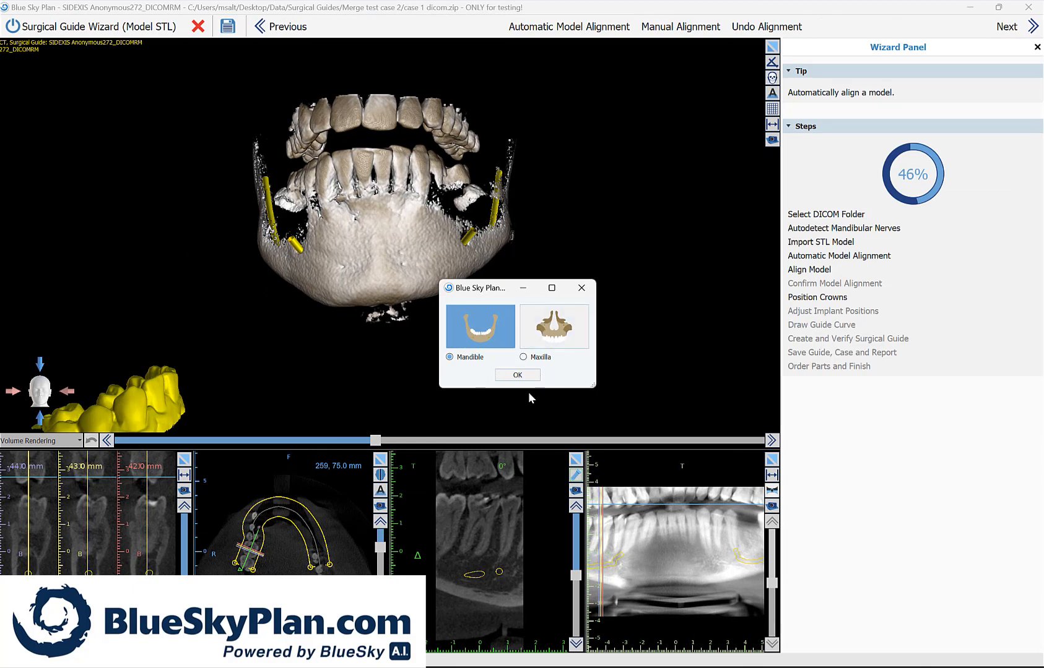
pyautogui.click(527, 375)
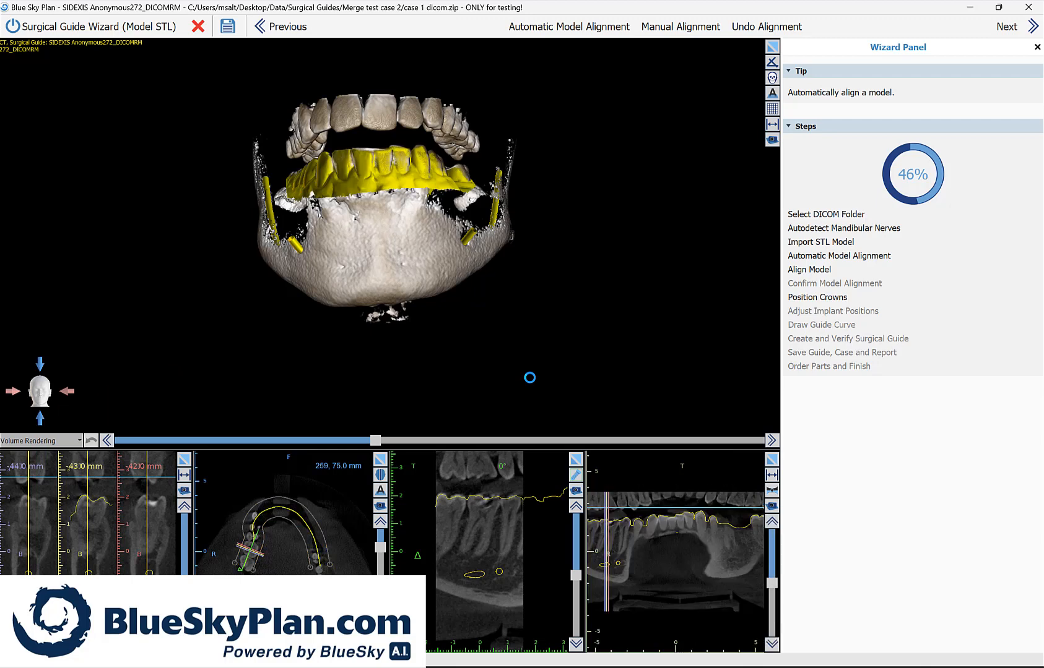
# Step: Check how the aligned model's outline fits the lower teeth in the 3D view and across the cross-sectional and axial slices
pyautogui.moveTo(492, 287); pyautogui.dragTo(452, 373)
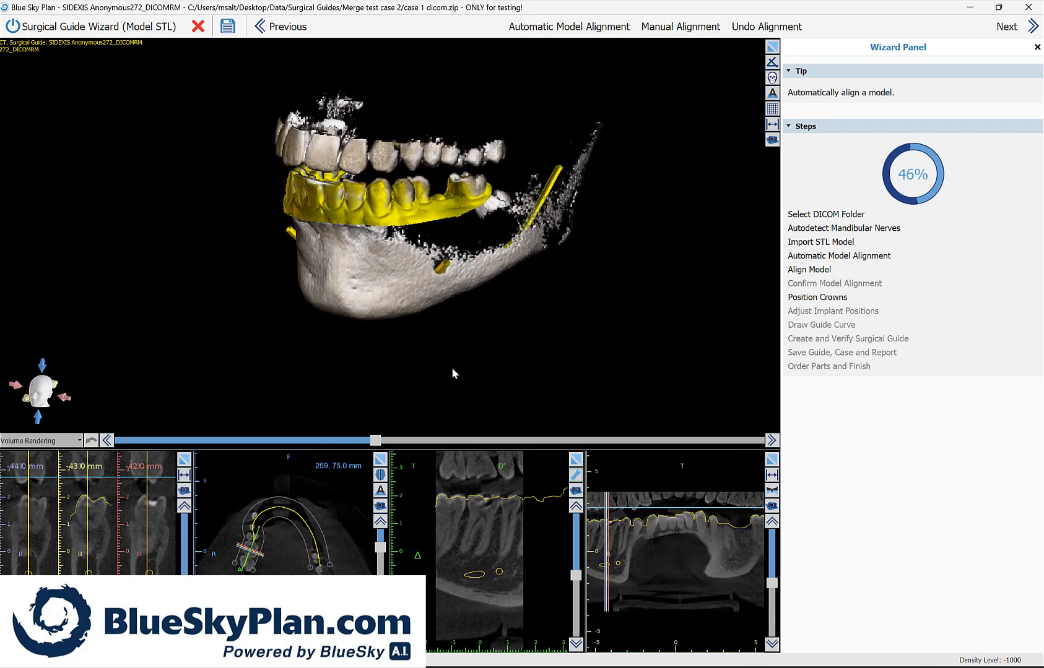
pyautogui.scroll(4, 444, 362)
pyautogui.moveTo(354, 309); pyautogui.dragTo(523, 345)
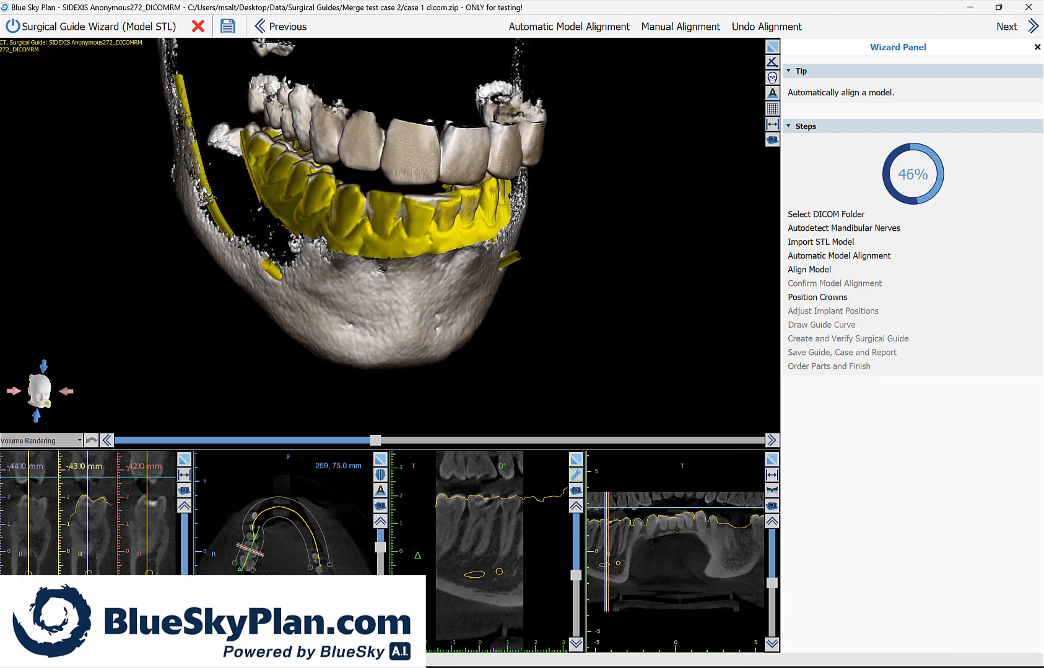
pyautogui.scroll(-12, 78, 525)
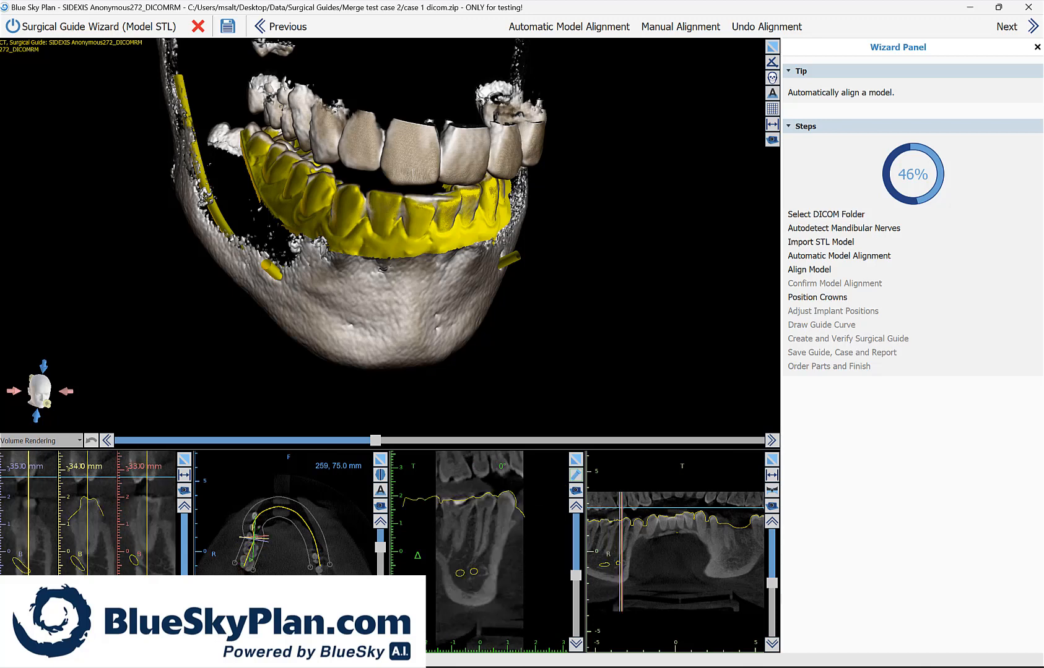
pyautogui.scroll(-2, 89, 503)
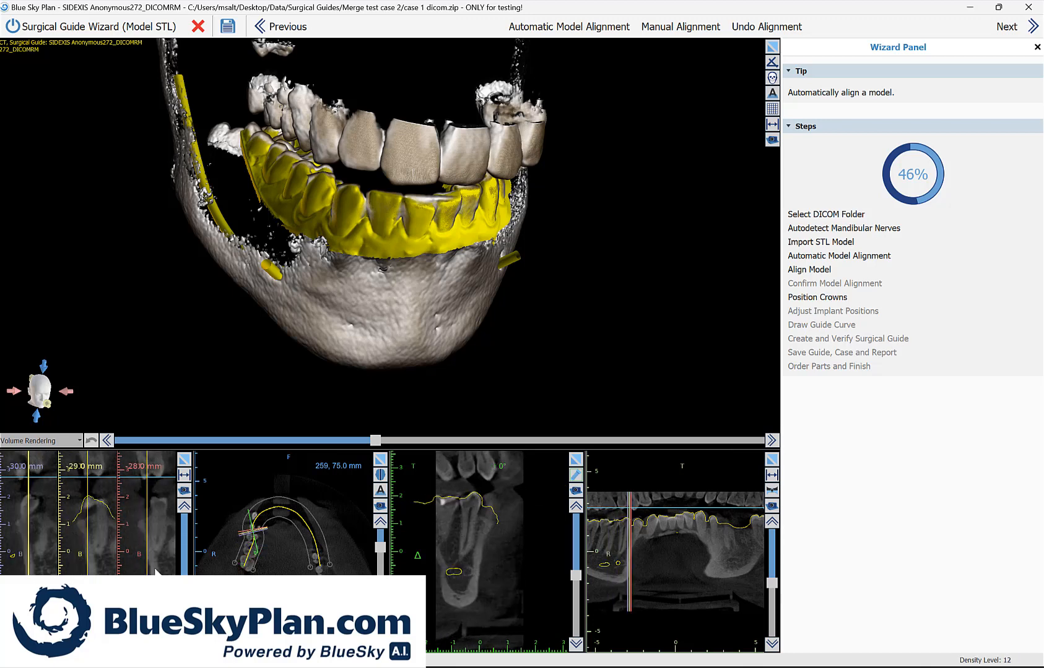
pyautogui.scroll(-1, 90, 503)
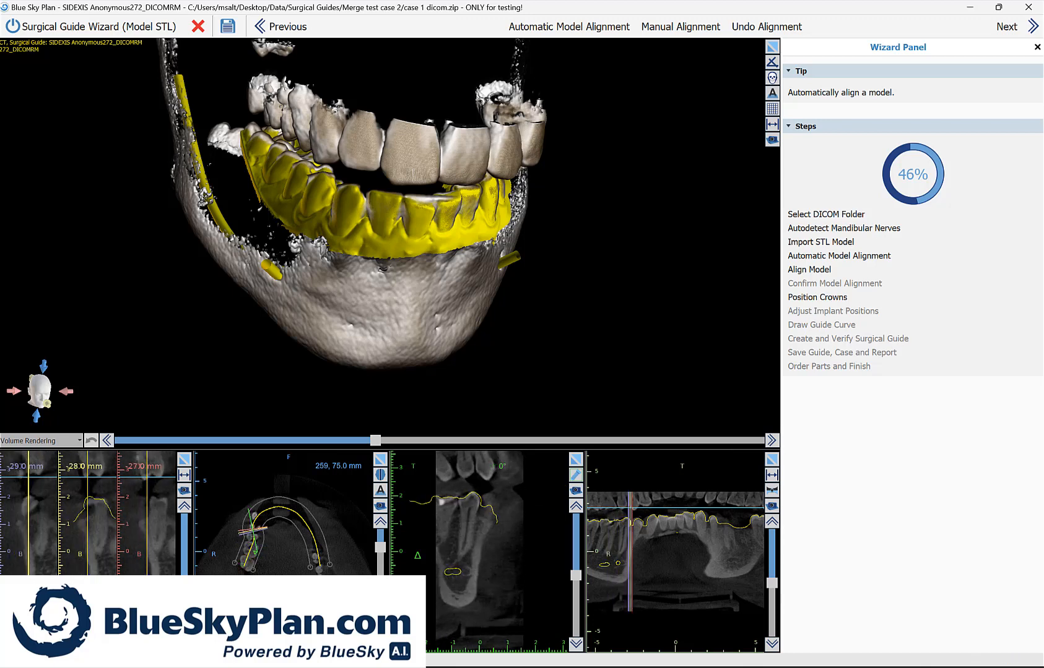
pyautogui.scroll(-14, 90, 503)
pyautogui.scroll(7, 90, 513)
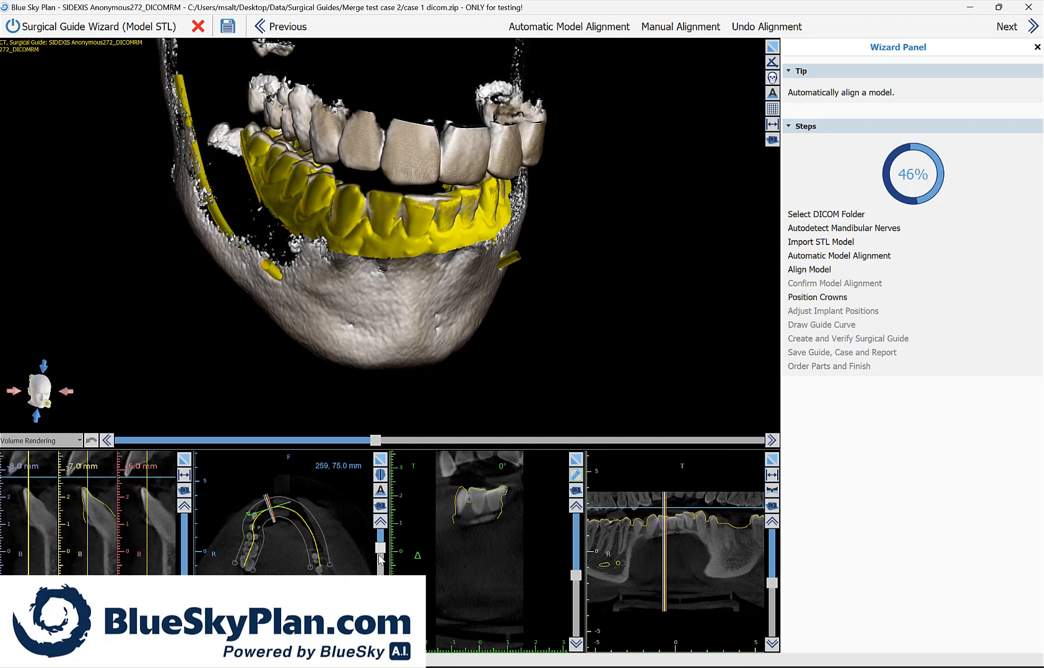
pyautogui.moveTo(380, 551); pyautogui.dragTo(380, 556)
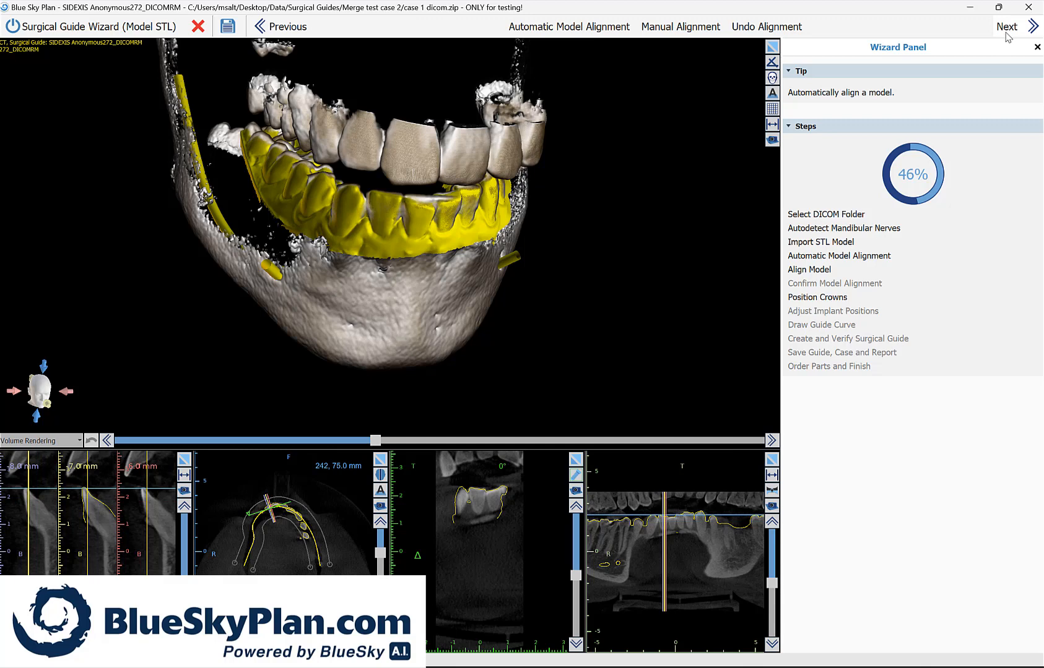
# Step: Add a medium left mandibular first molar crown with the Blue Sky Bio Max 4.30 implant IJH4311, 11.50 mm long
pyautogui.click(1006, 31)
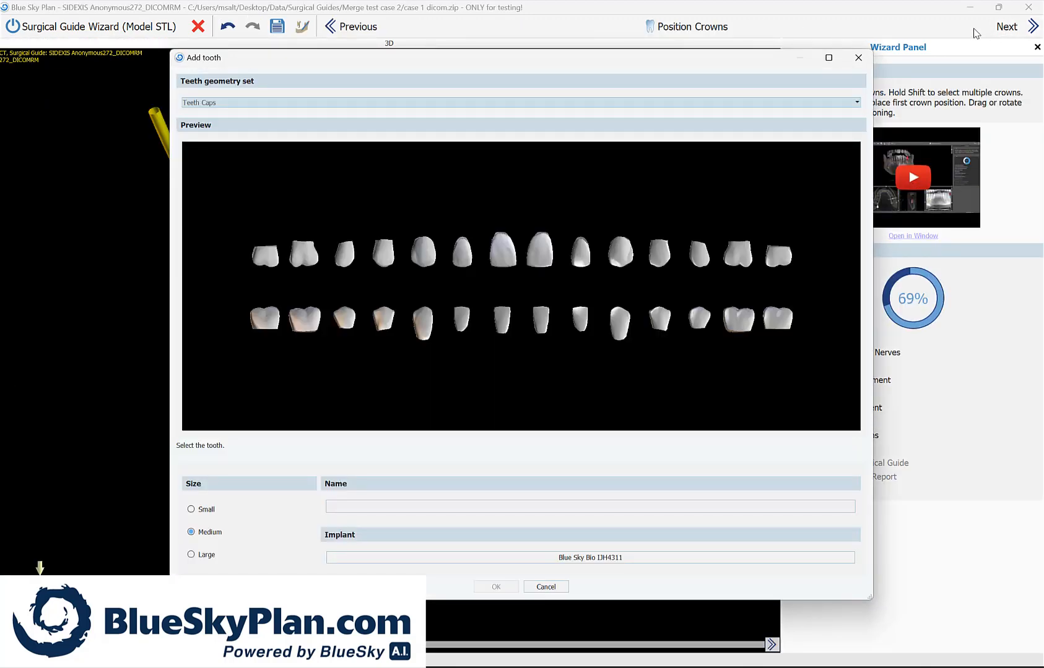
pyautogui.click(739, 319)
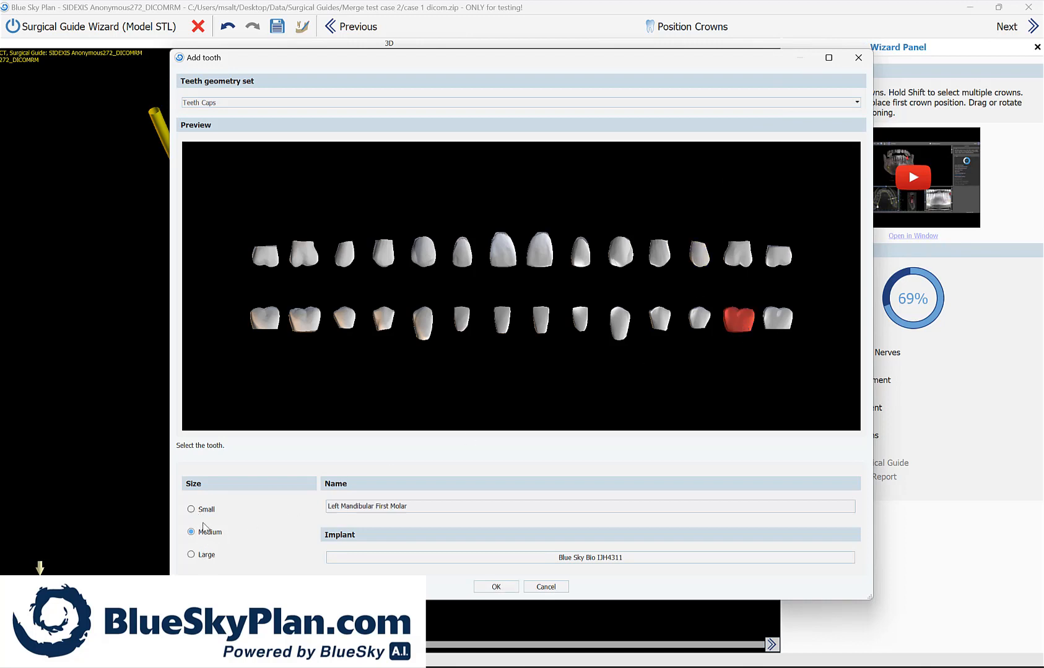
pyautogui.click(616, 558)
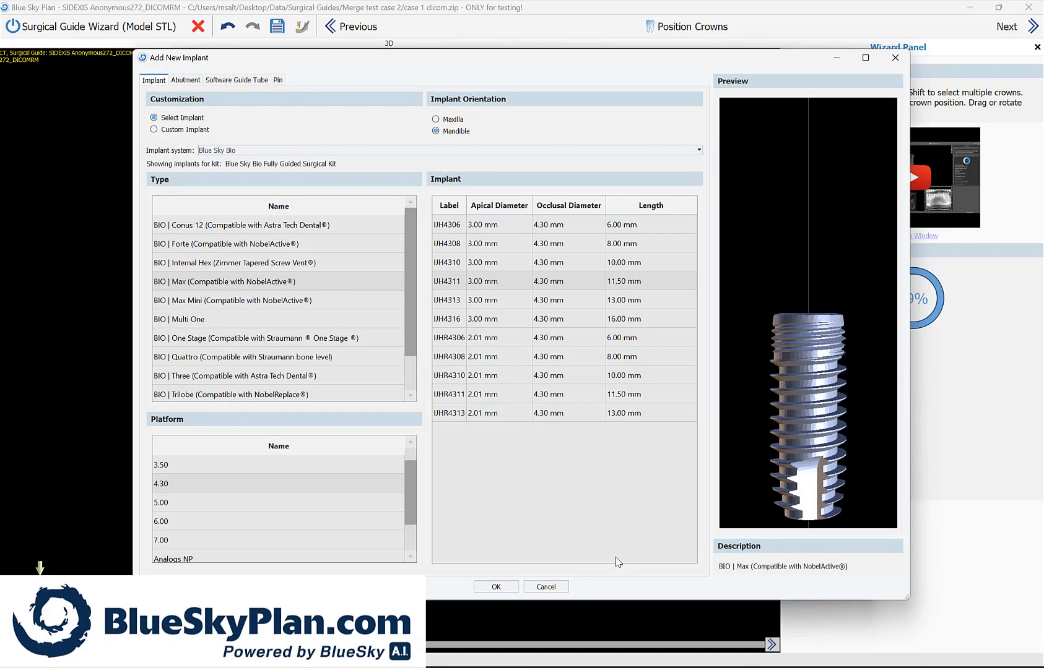
pyautogui.click(287, 281)
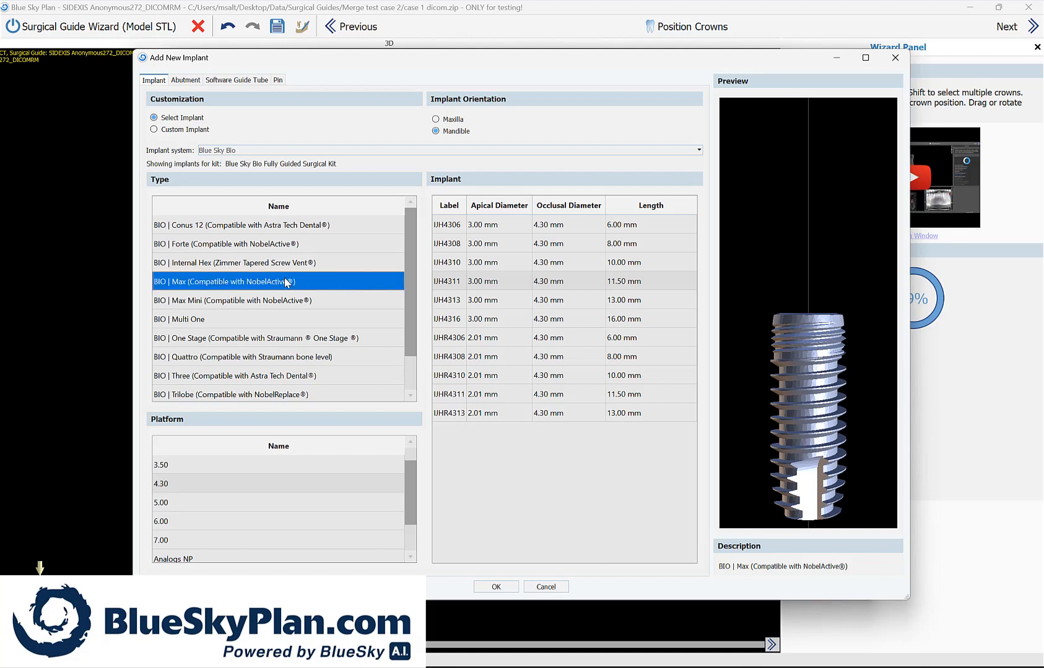
pyautogui.click(179, 489)
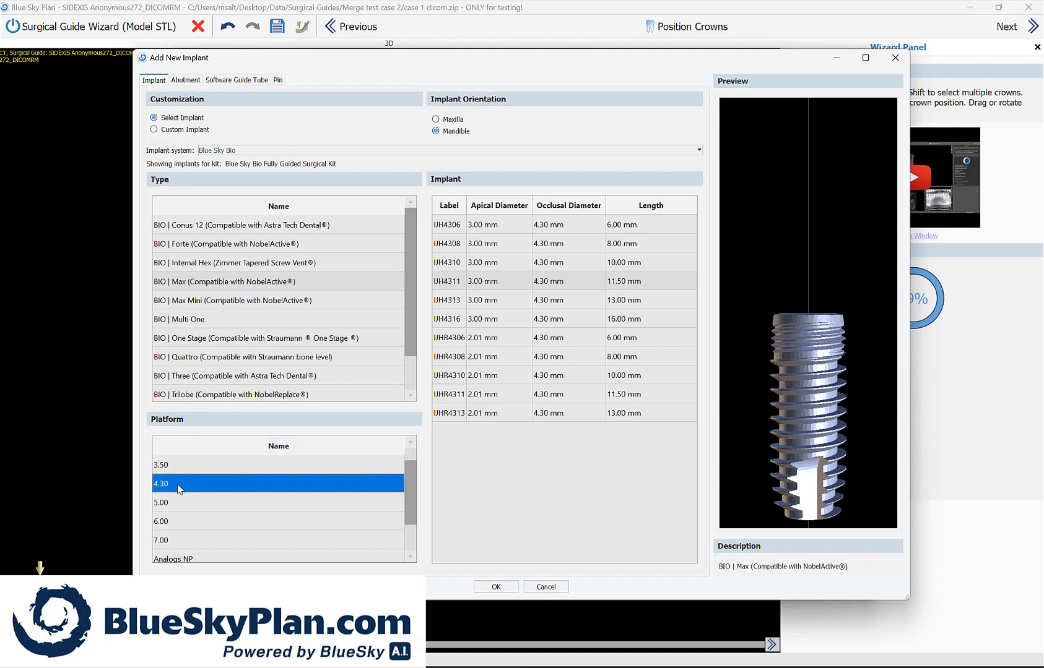
pyautogui.click(462, 285)
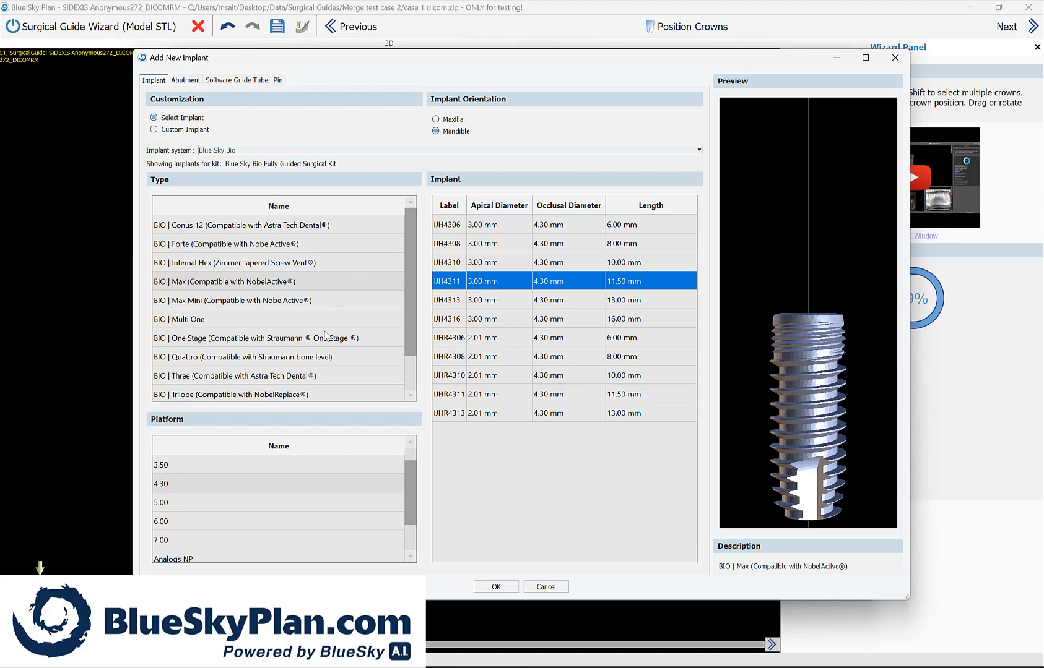
pyautogui.click(496, 587)
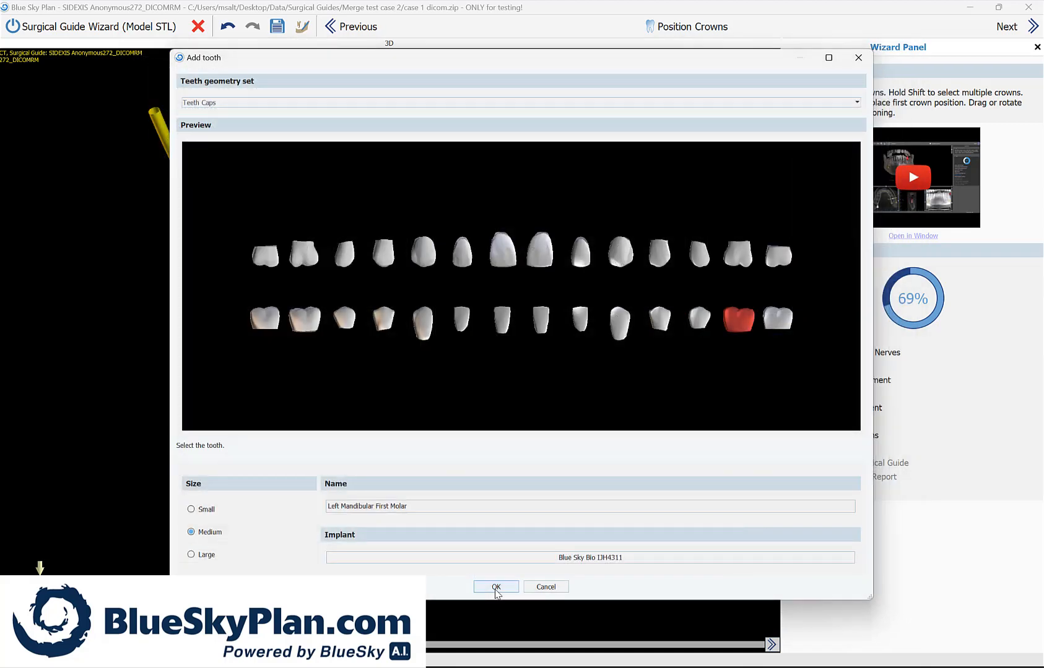
pyautogui.click(496, 588)
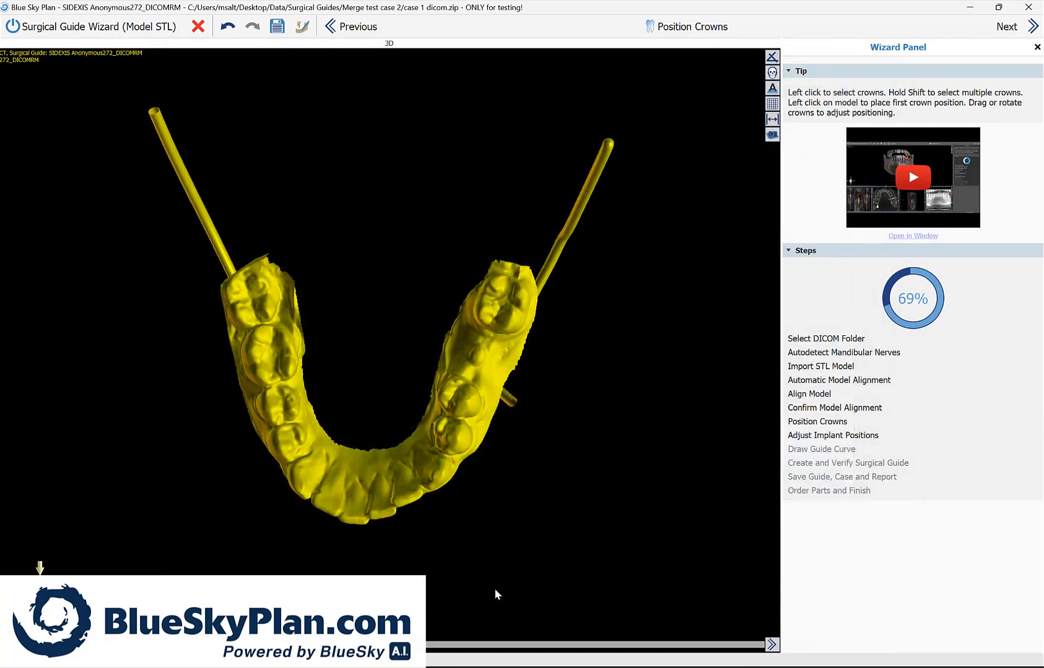
# Step: Place the first molar crown in the gap before the lower left second molar, check its implant from the side, and proceed to implant adjustment
pyautogui.click(475, 362)
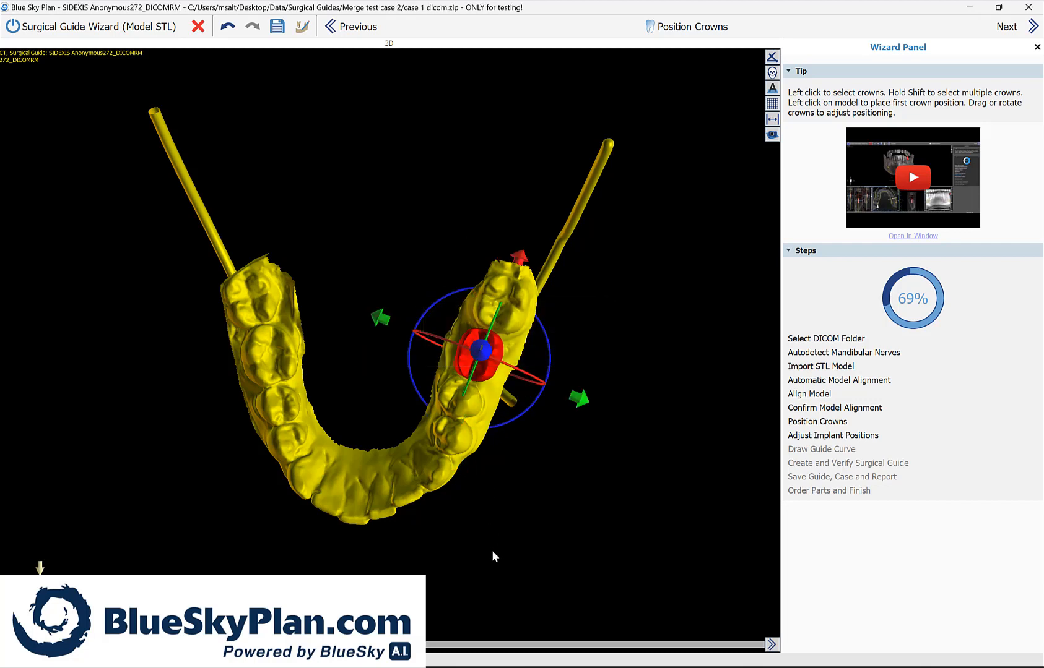
pyautogui.moveTo(421, 521); pyautogui.dragTo(373, 455)
pyautogui.scroll(3, 562, 586)
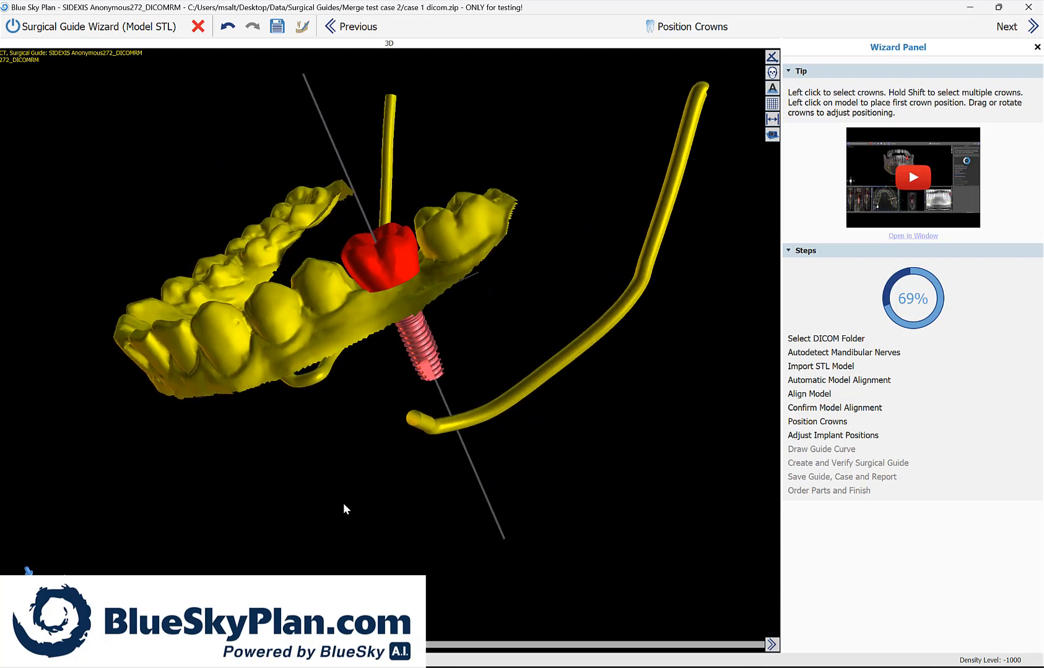
pyautogui.moveTo(415, 522); pyautogui.dragTo(327, 459)
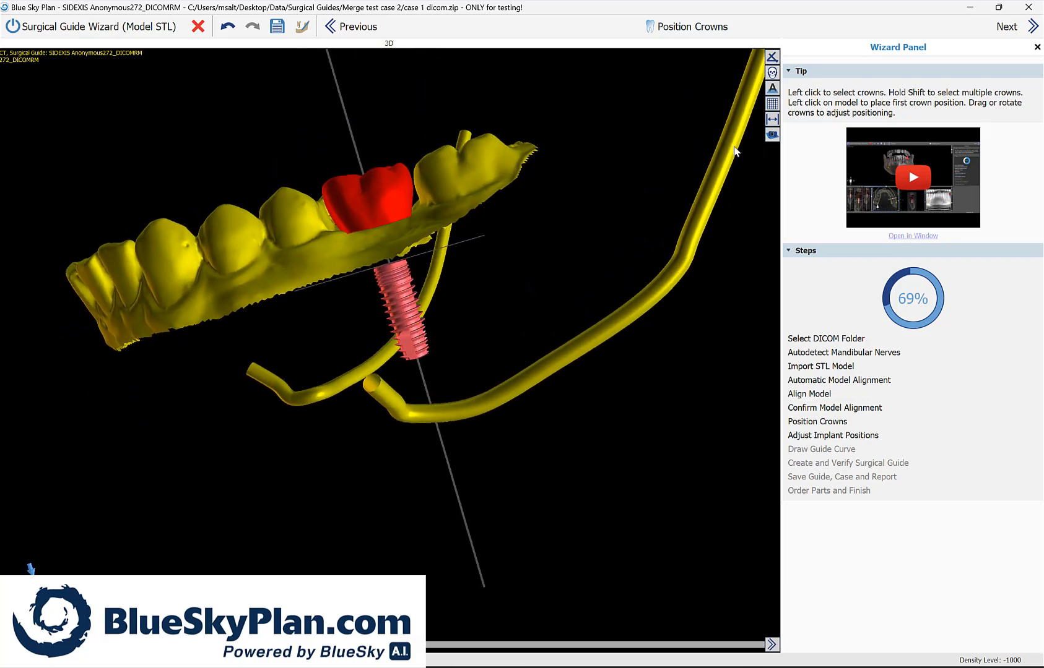
pyautogui.click(1007, 28)
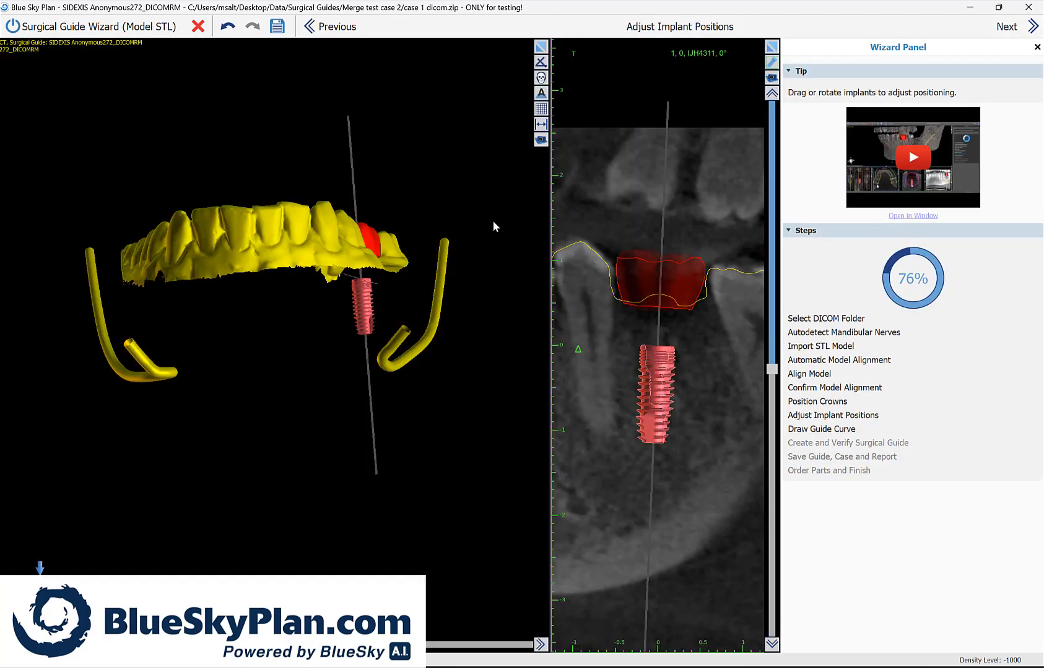
# Step: Try shifting the implant slightly in the cross-sectional slice and undo the move
pyautogui.moveTo(463, 199); pyautogui.dragTo(283, 197)
pyautogui.click(282, 196)
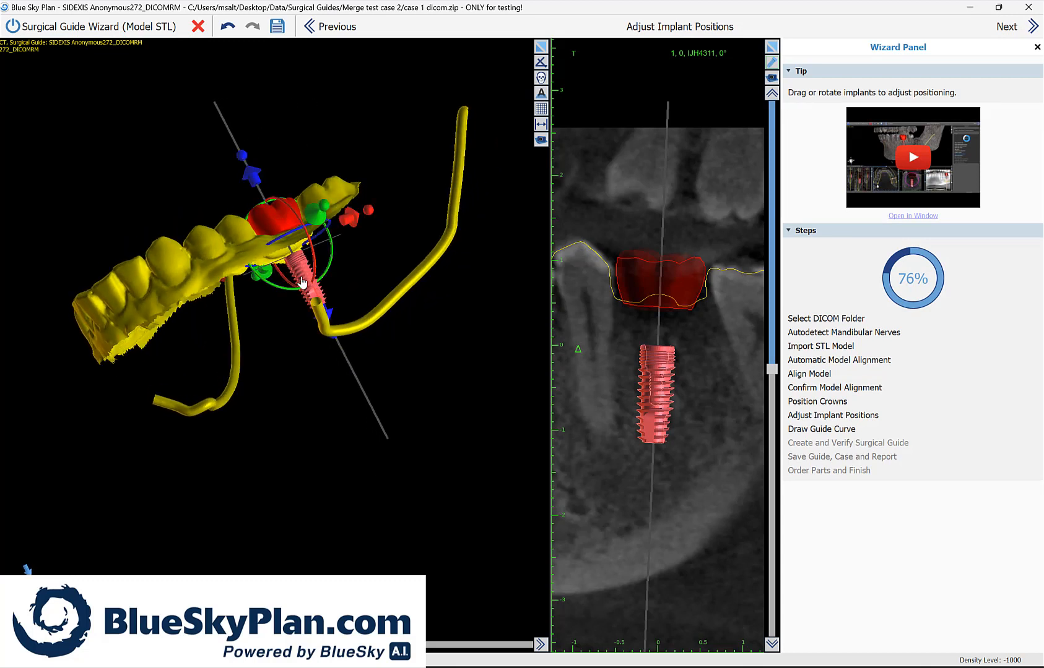
pyautogui.moveTo(658, 383)
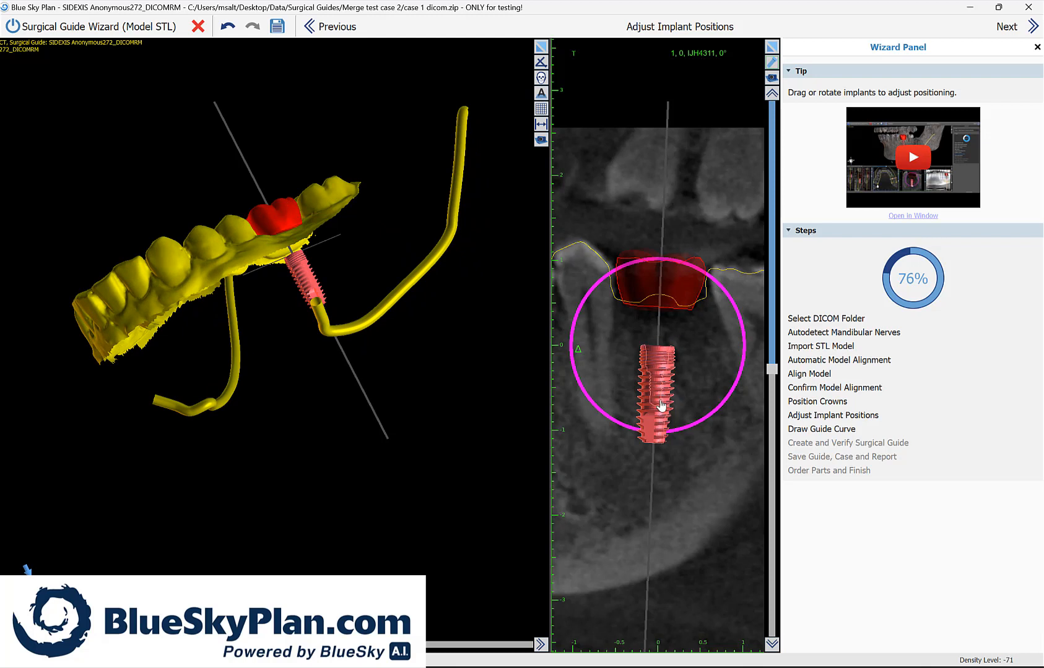
pyautogui.moveTo(660, 415)
pyautogui.mouseDown()
pyautogui.moveTo(688, 411)
pyautogui.moveTo(652, 406)
pyautogui.mouseUp()
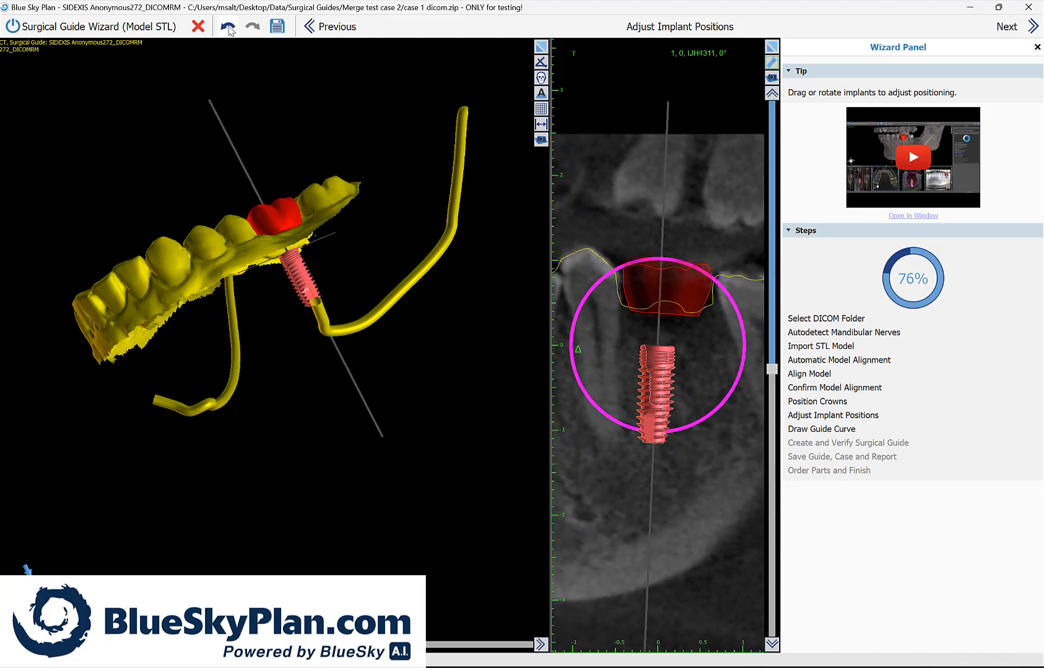
pyautogui.click(229, 28)
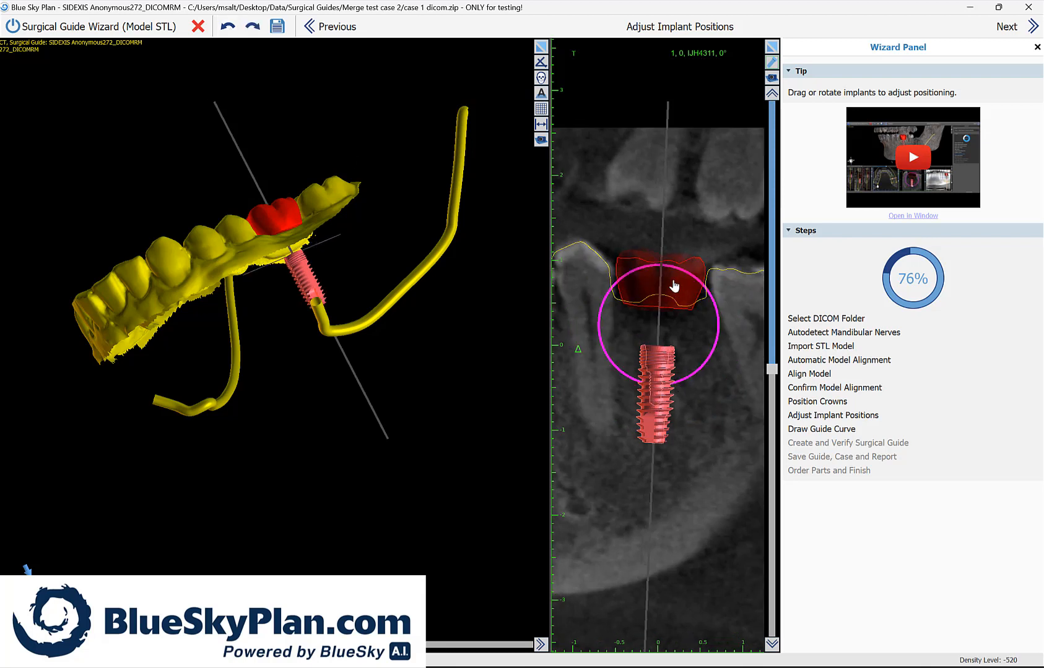
# Step: Examine the implant's position relative to the crown, neighbouring tooth roots and mandibular nerve in the 3D view
pyautogui.moveTo(286, 227)
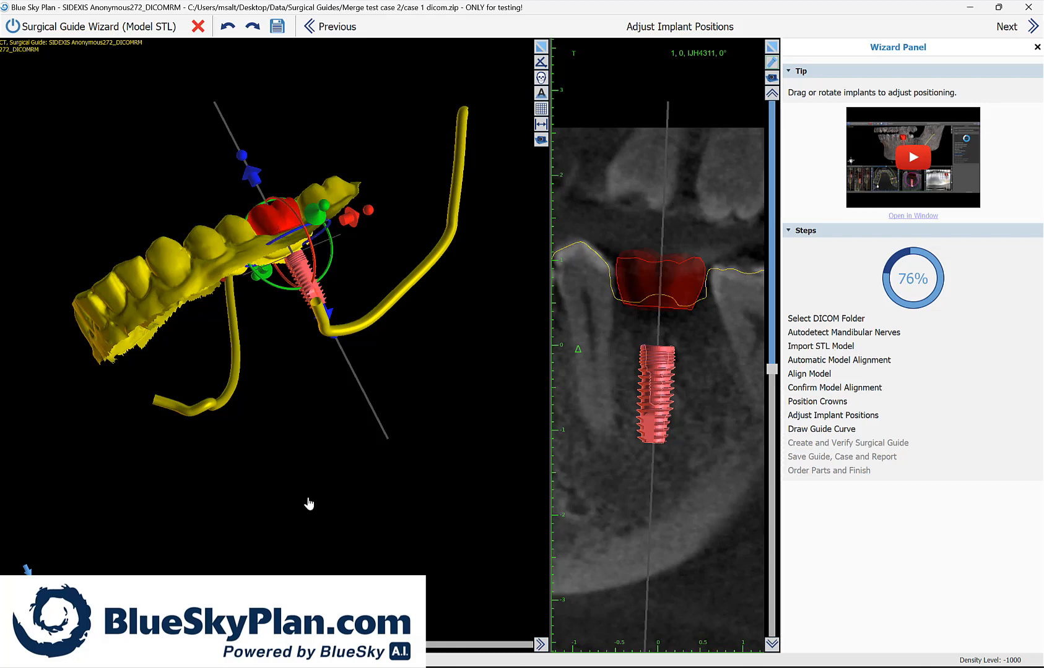
pyautogui.moveTo(309, 501); pyautogui.dragTo(289, 515)
pyautogui.scroll(5, 293, 529)
pyautogui.scroll(-2, 295, 534)
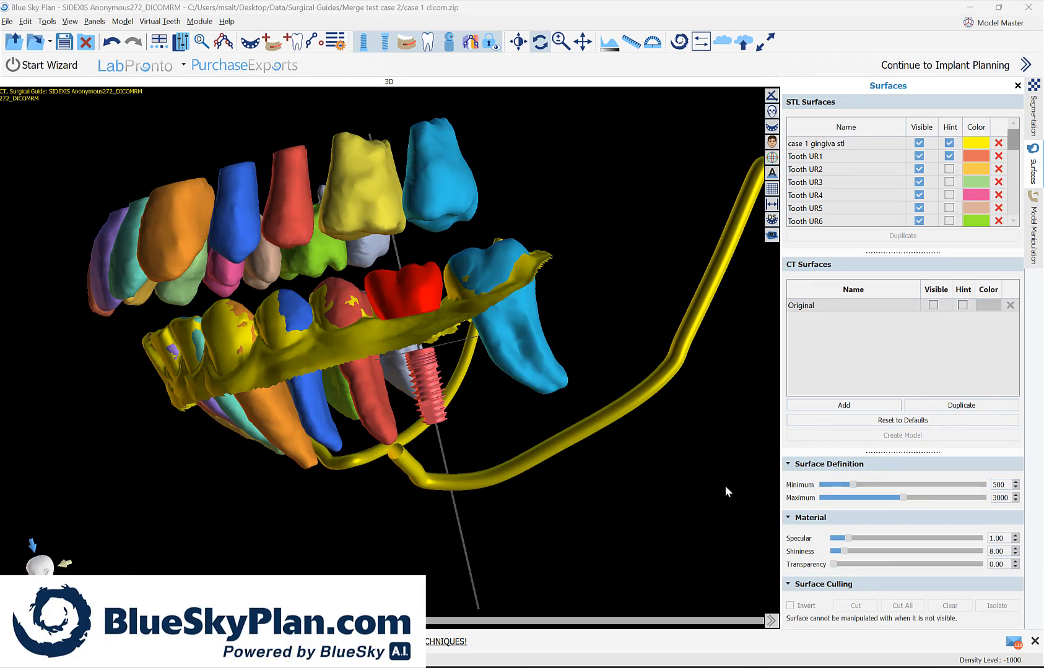
pyautogui.moveTo(724, 485); pyautogui.dragTo(640, 499)
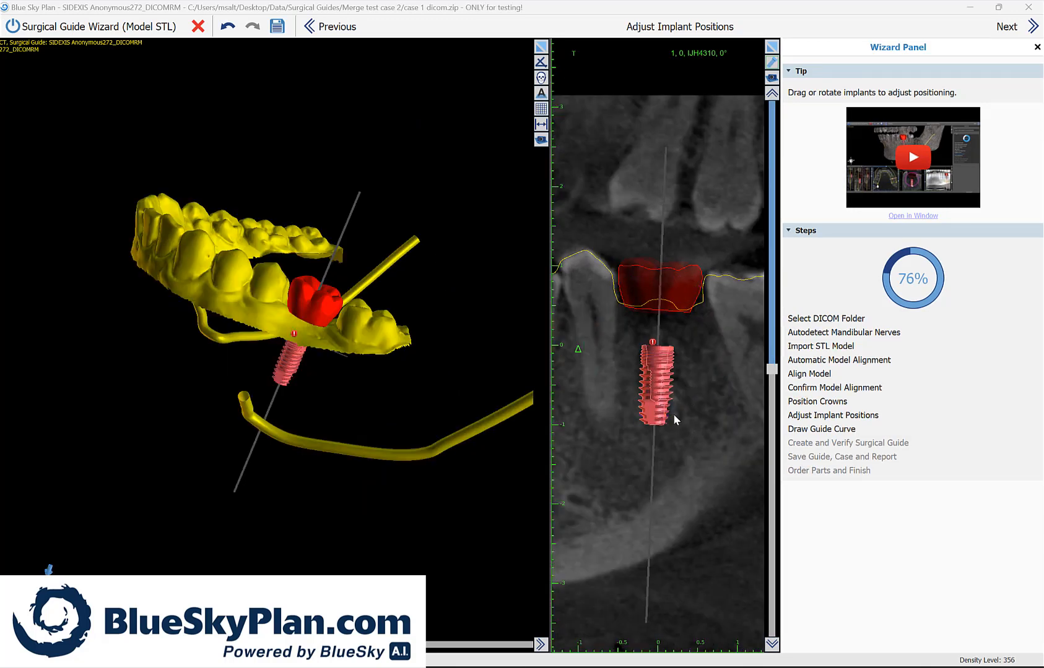
# Step: Try replacing the implant with the 10.00 mm IJH4310 in mandible orientation and undo the replacement
pyautogui.rightClick(662, 401)
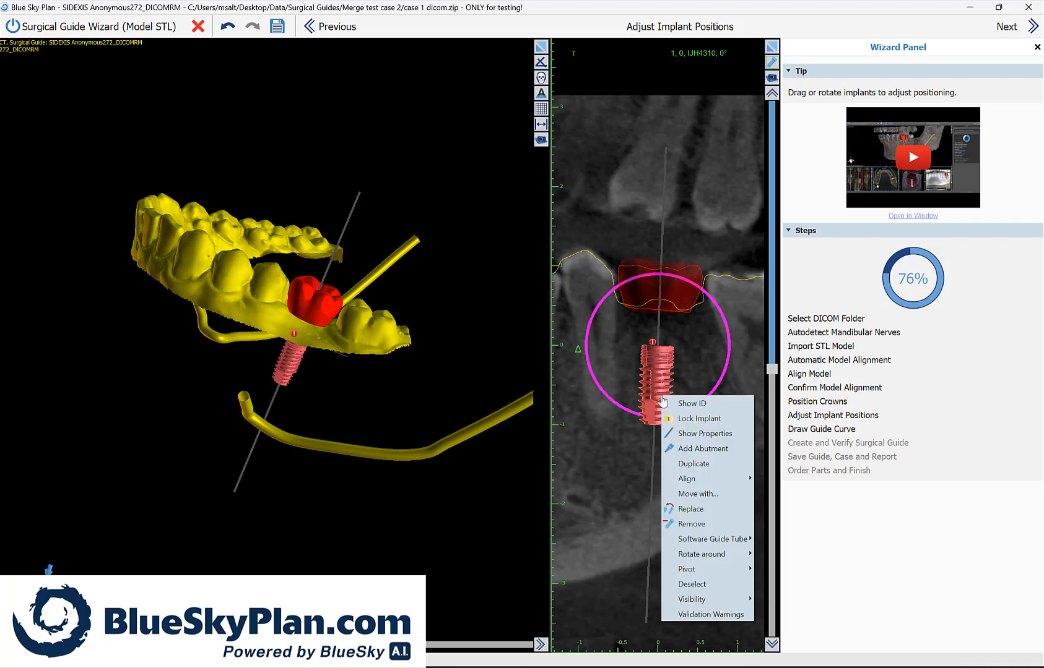
pyautogui.click(695, 512)
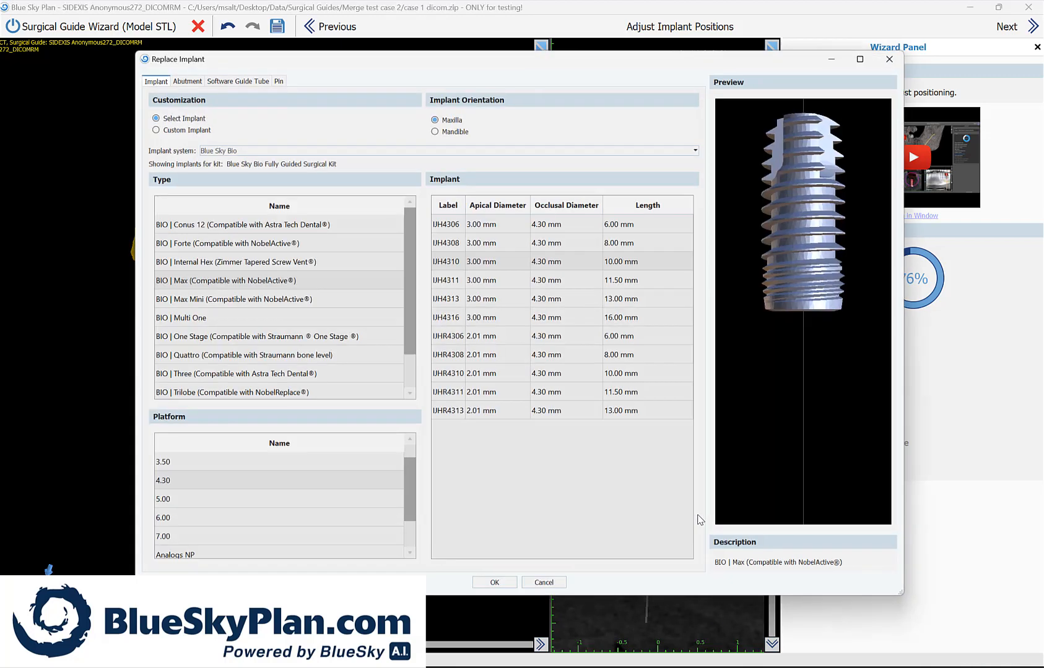
pyautogui.click(461, 132)
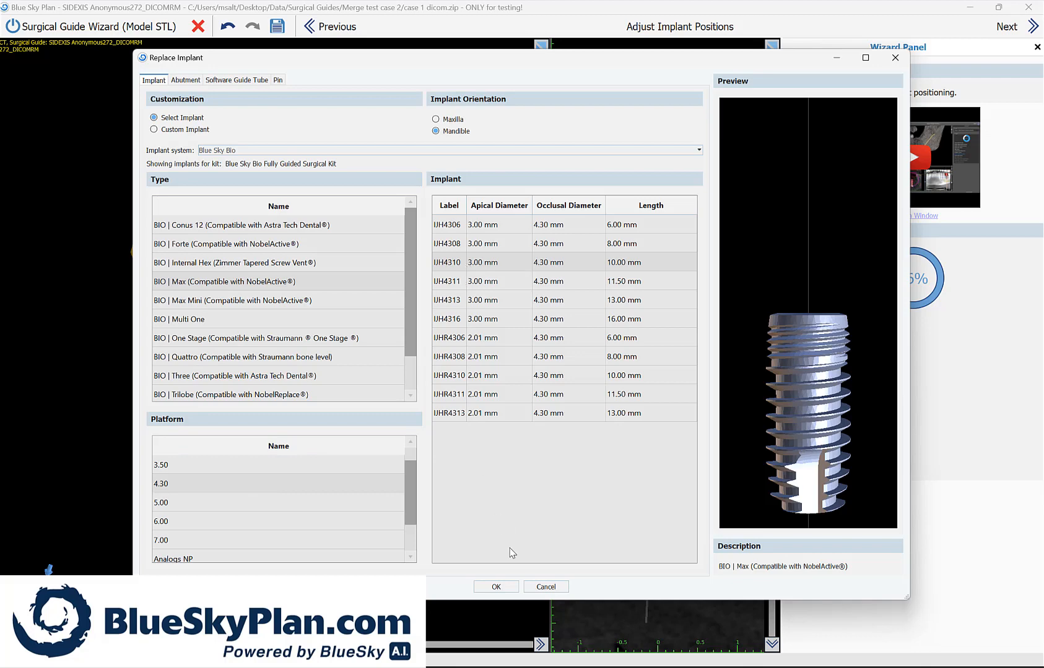
pyautogui.click(496, 587)
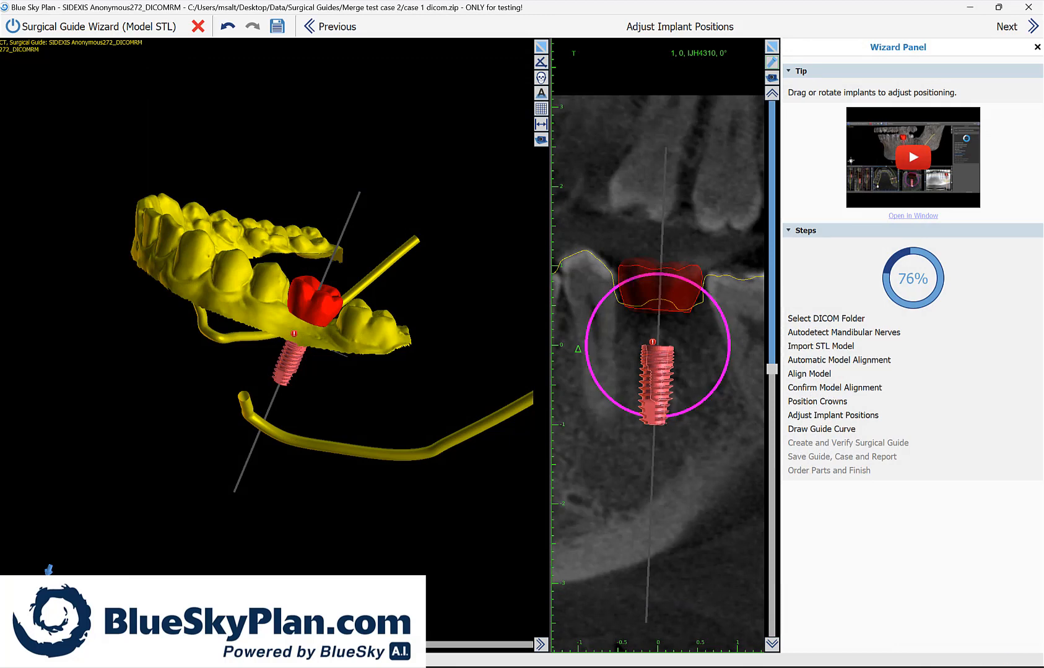
pyautogui.hotkey('ctrl', 'z')
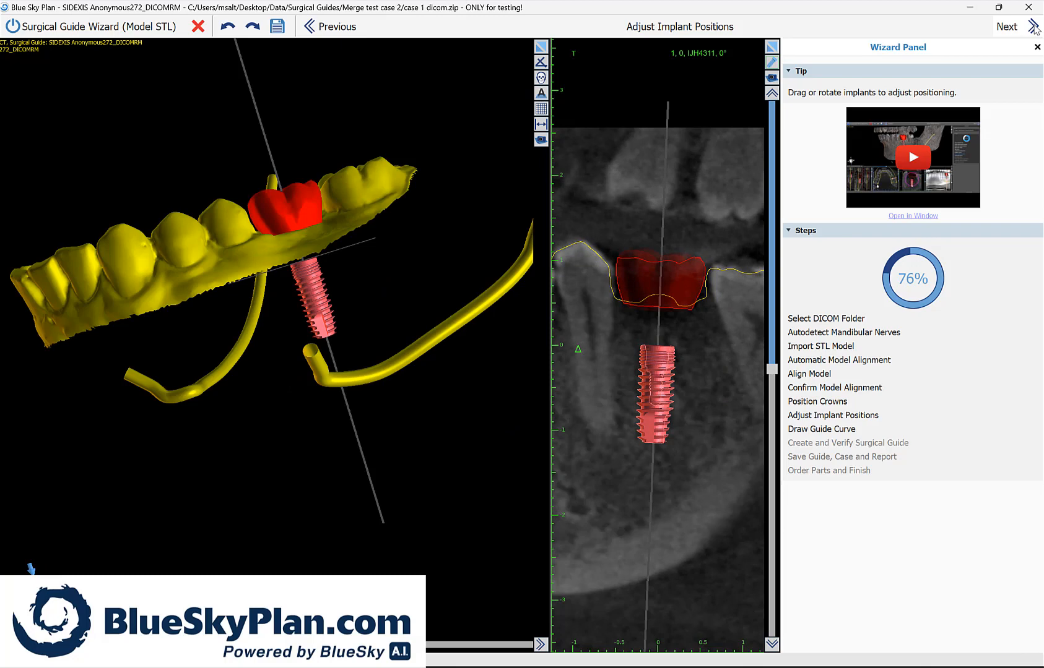
# Step: Start the guide curve behind the lower left second molar and run it along the cheek-side gum line forward past the canine
pyautogui.click(1033, 28)
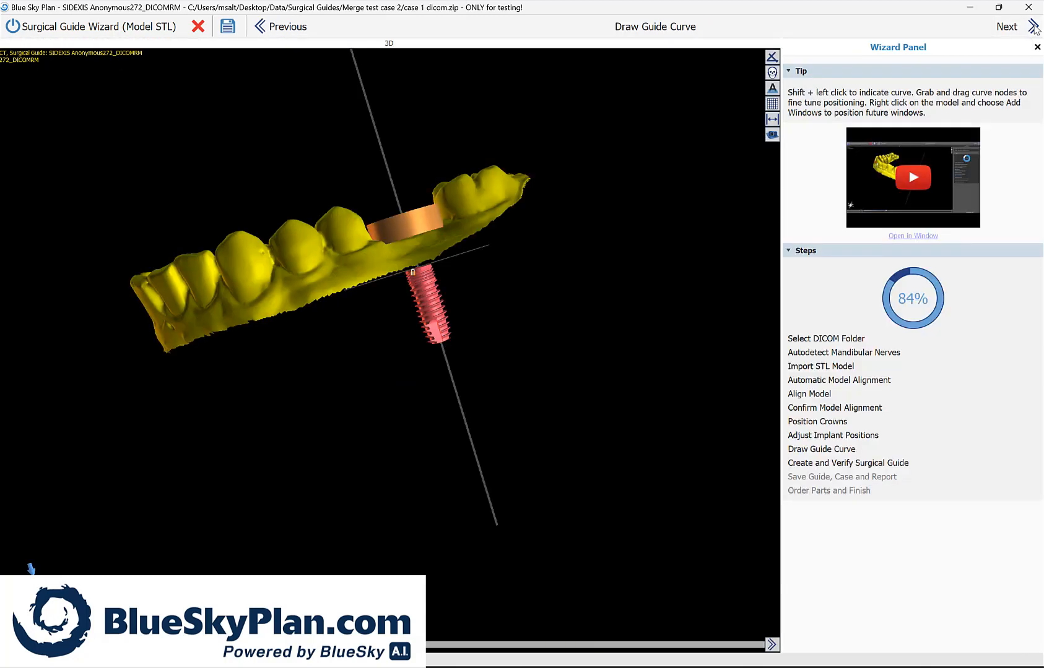
pyautogui.moveTo(290, 409); pyautogui.dragTo(429, 562)
pyautogui.scroll(3, 344, 506)
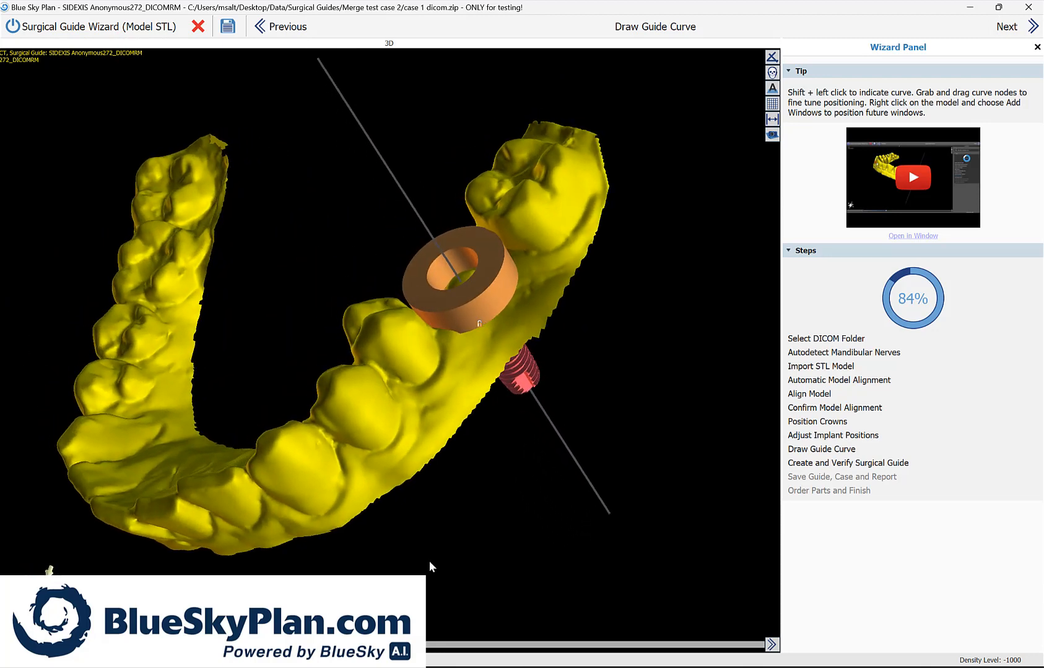
pyautogui.keyDown('shift'); pyautogui.click(598, 175); pyautogui.keyUp('shift')
pyautogui.keyDown('shift'); pyautogui.click(562, 252); pyautogui.keyUp('shift')
pyautogui.keyDown('shift'); pyautogui.click(528, 307); pyautogui.keyUp('shift')
pyautogui.keyDown('shift'); pyautogui.click(478, 349); pyautogui.keyUp('shift')
pyautogui.keyDown('shift'); pyautogui.click(436, 403); pyautogui.keyUp('shift')
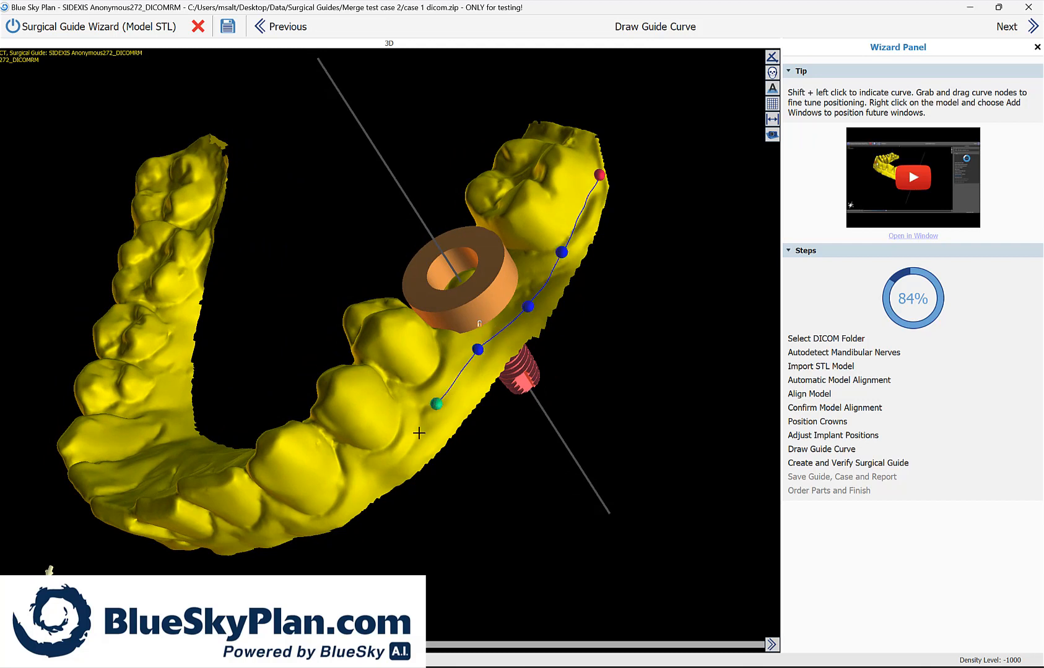
pyautogui.keyDown('shift'); pyautogui.click(411, 442); pyautogui.keyUp('shift')
pyautogui.keyDown('shift'); pyautogui.click(376, 469); pyautogui.keyUp('shift')
pyautogui.keyDown('shift'); pyautogui.click(319, 502); pyautogui.keyUp('shift')
pyautogui.keyDown('shift'); pyautogui.click(278, 515); pyautogui.keyUp('shift')
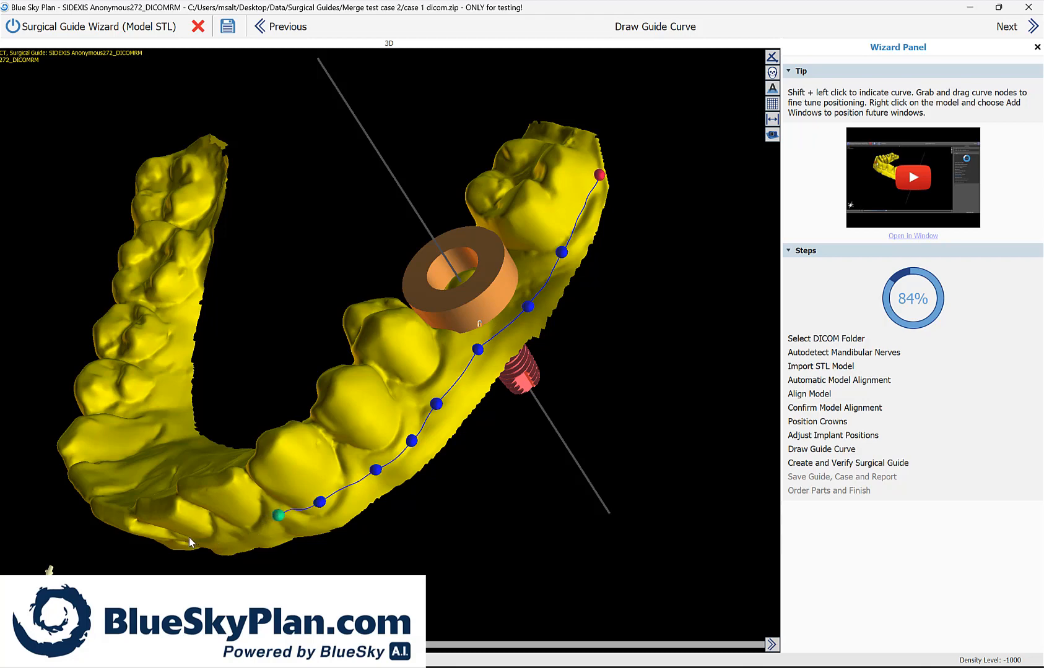
# Step: Continue the guide curve back along the tongue-side gum line from the canine to the lower left second molar
pyautogui.moveTo(189, 537); pyautogui.dragTo(546, 538)
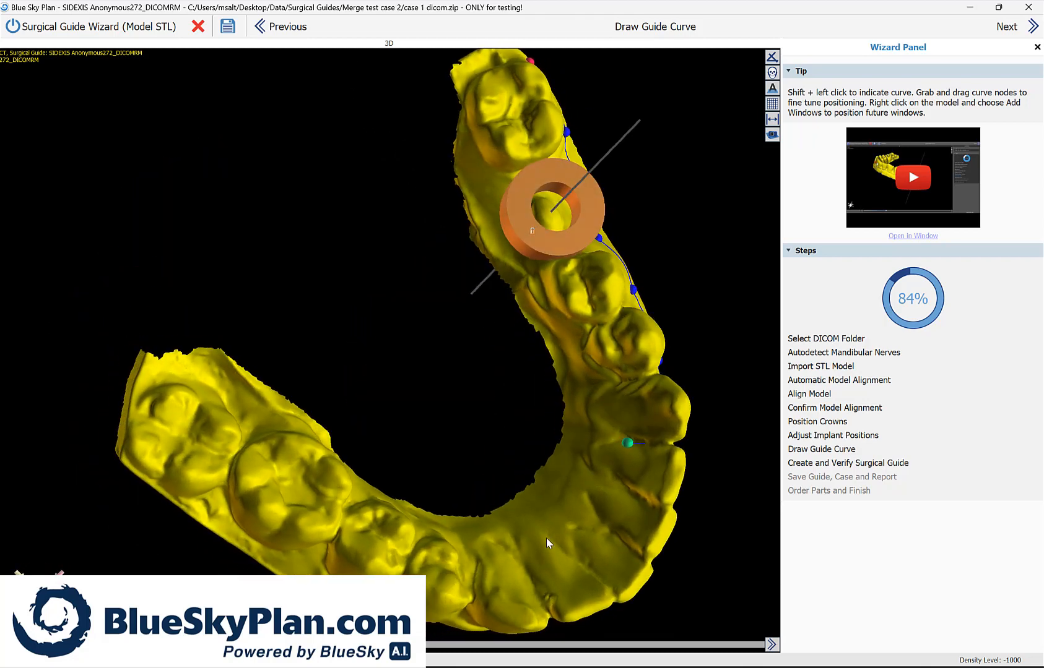
pyautogui.keyDown('shift'); pyautogui.click(600, 413); pyautogui.keyUp('shift')
pyautogui.keyDown('shift'); pyautogui.click(588, 375); pyautogui.keyUp('shift')
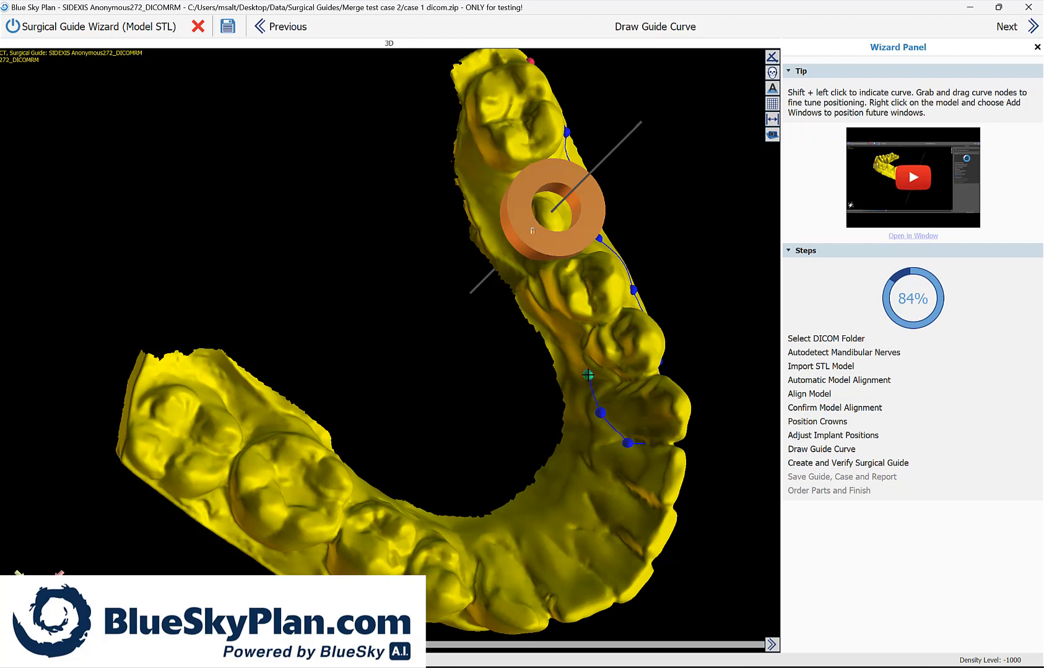
pyautogui.keyDown('shift'); pyautogui.click(577, 350); pyautogui.keyUp('shift')
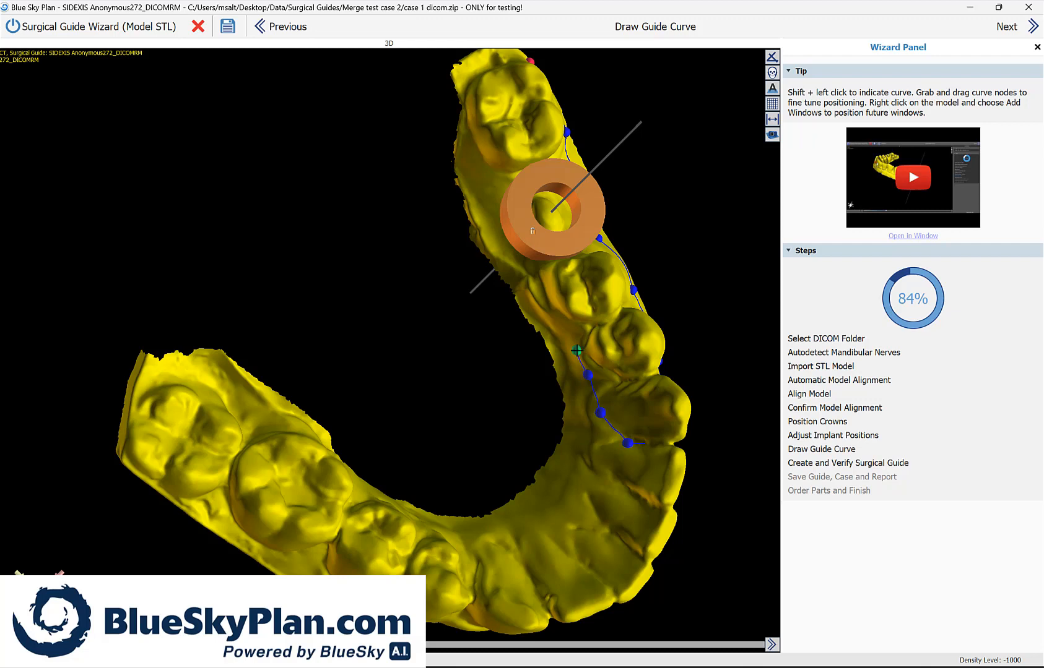
pyautogui.keyDown('shift'); pyautogui.click(555, 317); pyautogui.keyUp('shift')
pyautogui.keyDown('shift'); pyautogui.click(531, 283); pyautogui.keyUp('shift')
pyautogui.keyDown('shift'); pyautogui.click(501, 245); pyautogui.keyUp('shift')
pyautogui.keyDown('shift'); pyautogui.click(474, 188); pyautogui.keyUp('shift')
pyautogui.keyDown('shift'); pyautogui.click(472, 140); pyautogui.keyUp('shift')
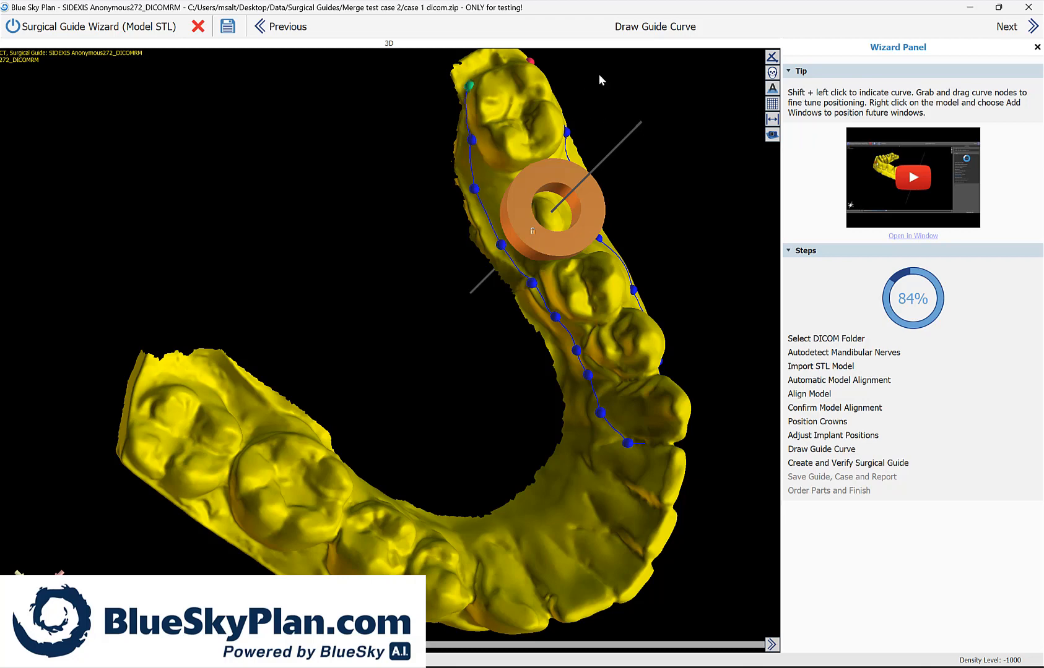
# Step: Close the guide curve behind the lower left second molar by joining it to its starting point
pyautogui.moveTo(599, 76); pyautogui.dragTo(548, 143)
pyautogui.keyDown('shift'); pyautogui.click(514, 117); pyautogui.keyUp('shift')
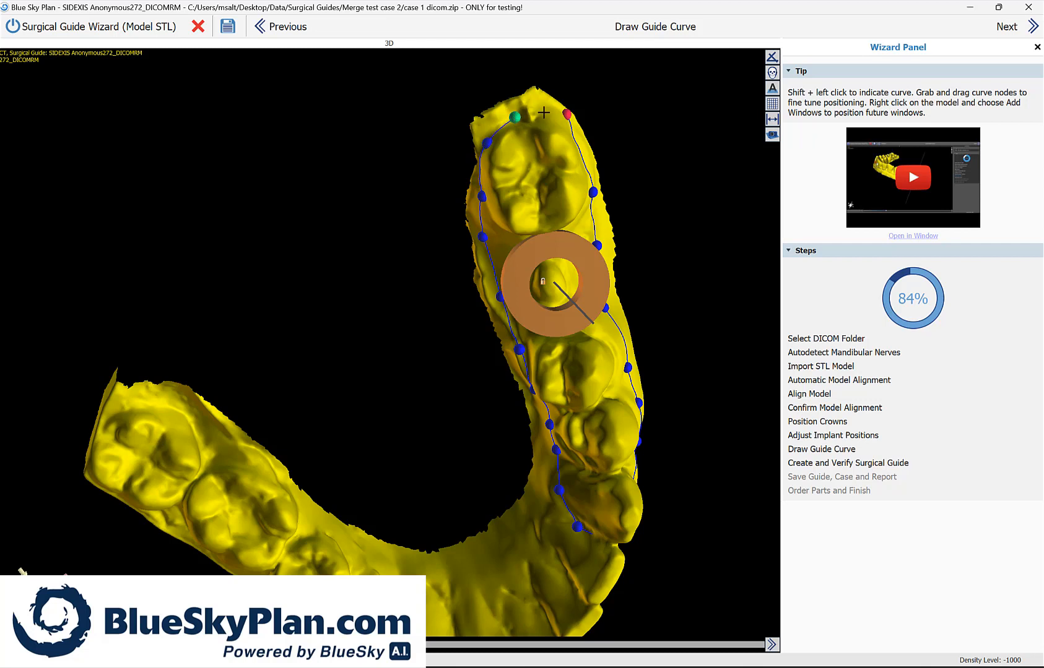
pyautogui.keyDown('shift'); pyautogui.click(545, 111); pyautogui.keyUp('shift')
pyautogui.moveTo(545, 115); pyautogui.dragTo(567, 120)
# Step: Check the closed guide curve on all sides of the lower left teeth and generate the surgical guide
pyautogui.moveTo(640, 242); pyautogui.dragTo(666, 195)
pyautogui.moveTo(702, 610); pyautogui.dragTo(221, 554)
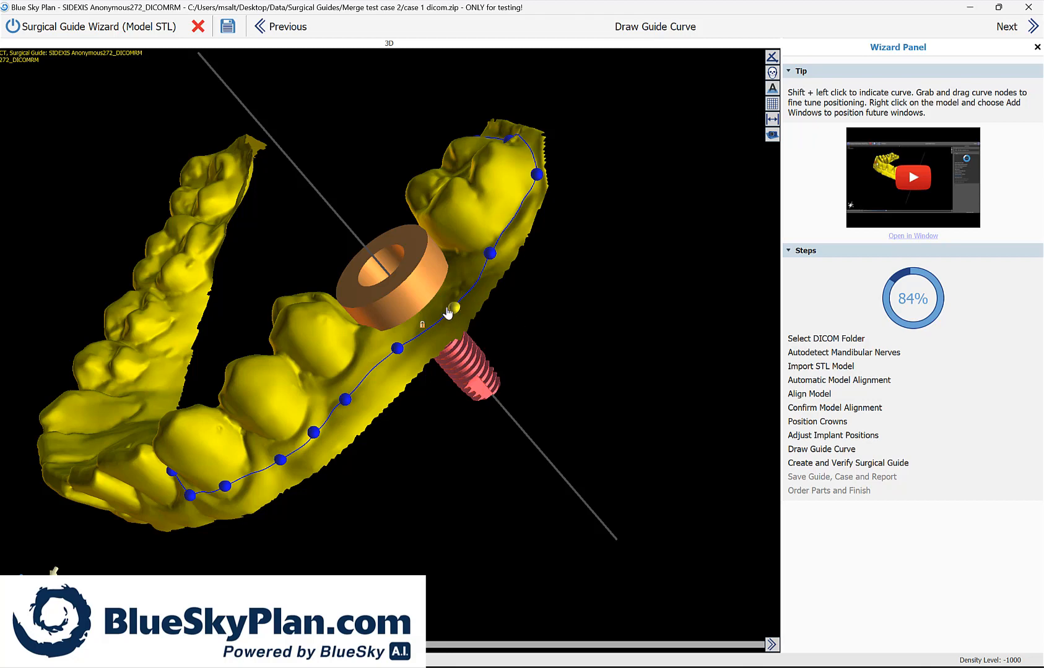
pyautogui.moveTo(570, 212); pyautogui.dragTo(303, 588)
pyautogui.moveTo(424, 390); pyautogui.dragTo(424, 538)
pyautogui.moveTo(303, 556); pyautogui.dragTo(645, 347)
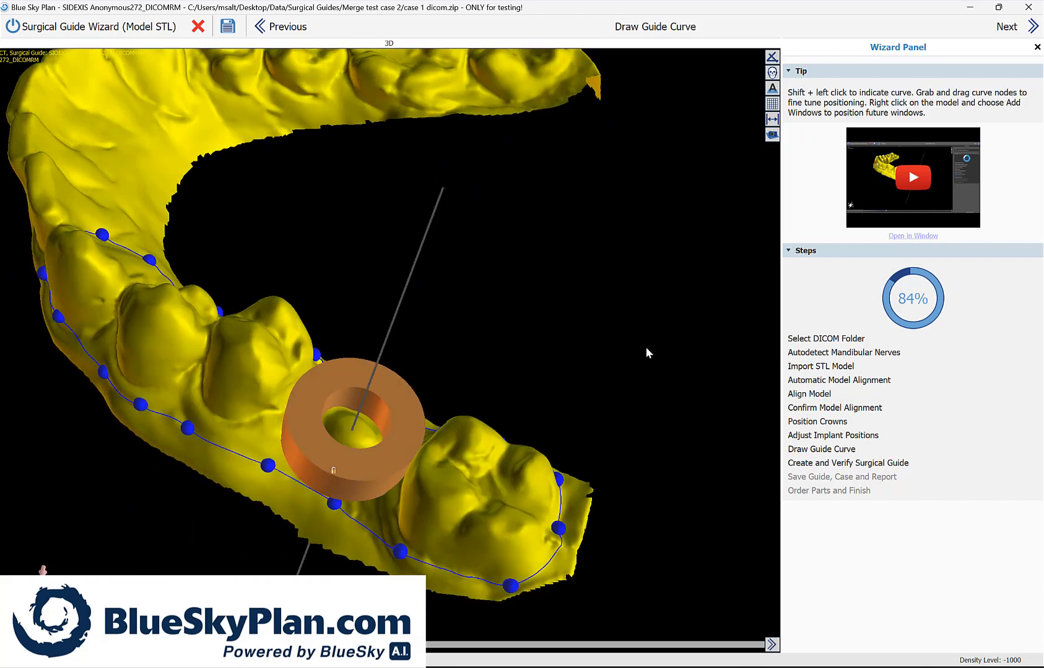
pyautogui.click(1011, 28)
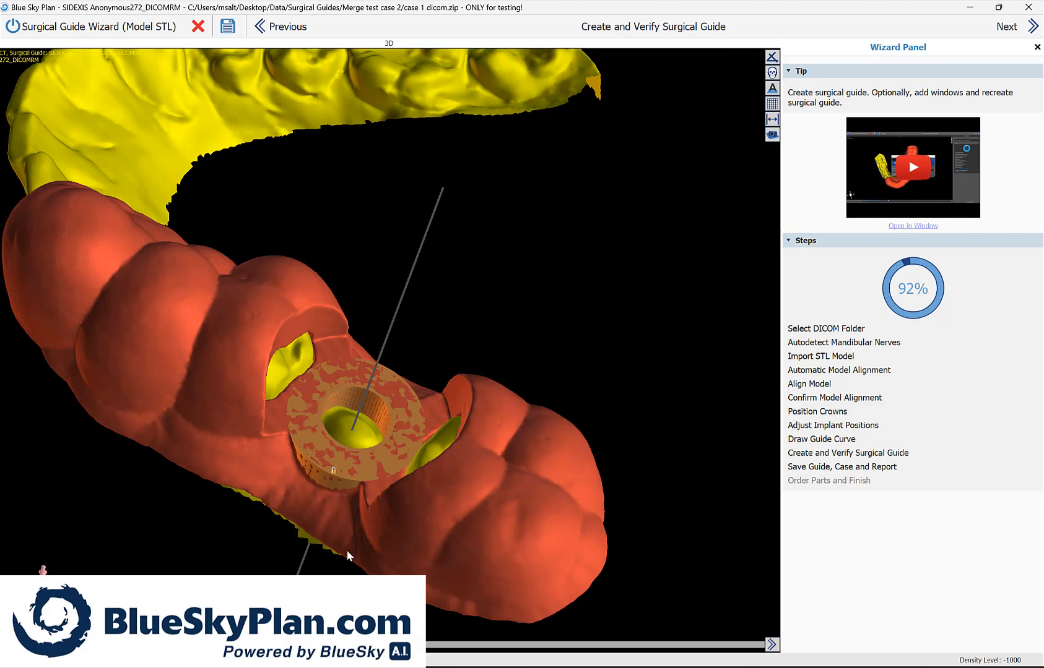
# Step: Inspect the generated surgical guide around its sleeve opening, the neighbouring windows and the implant, from above and from the cheek side
pyautogui.moveTo(347, 550); pyautogui.dragTo(313, 624)
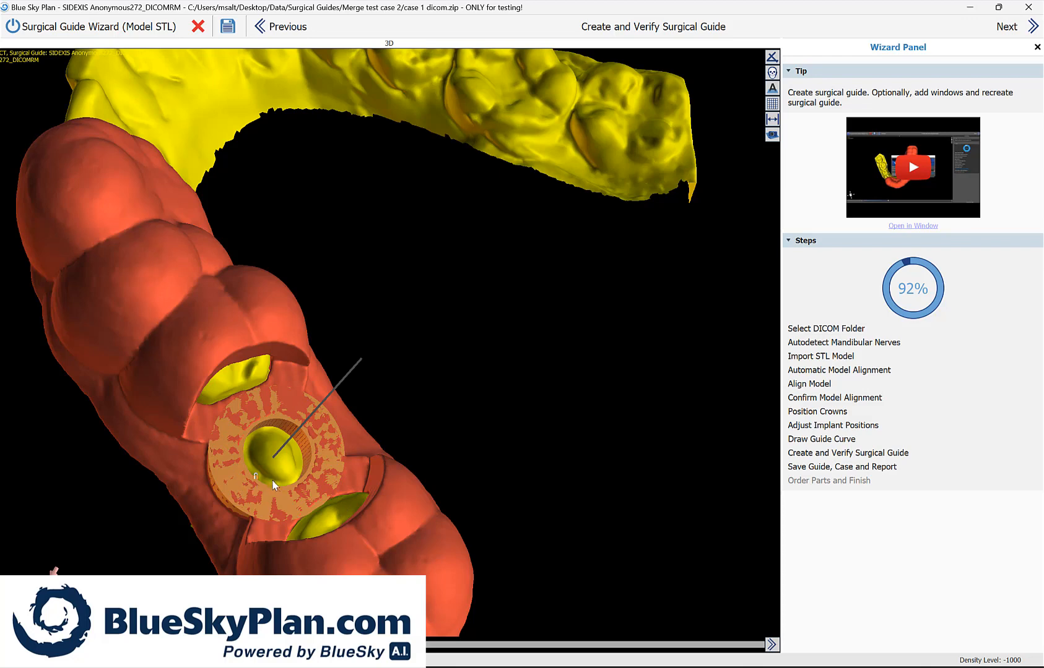
pyautogui.moveTo(128, 575); pyautogui.dragTo(33, 569)
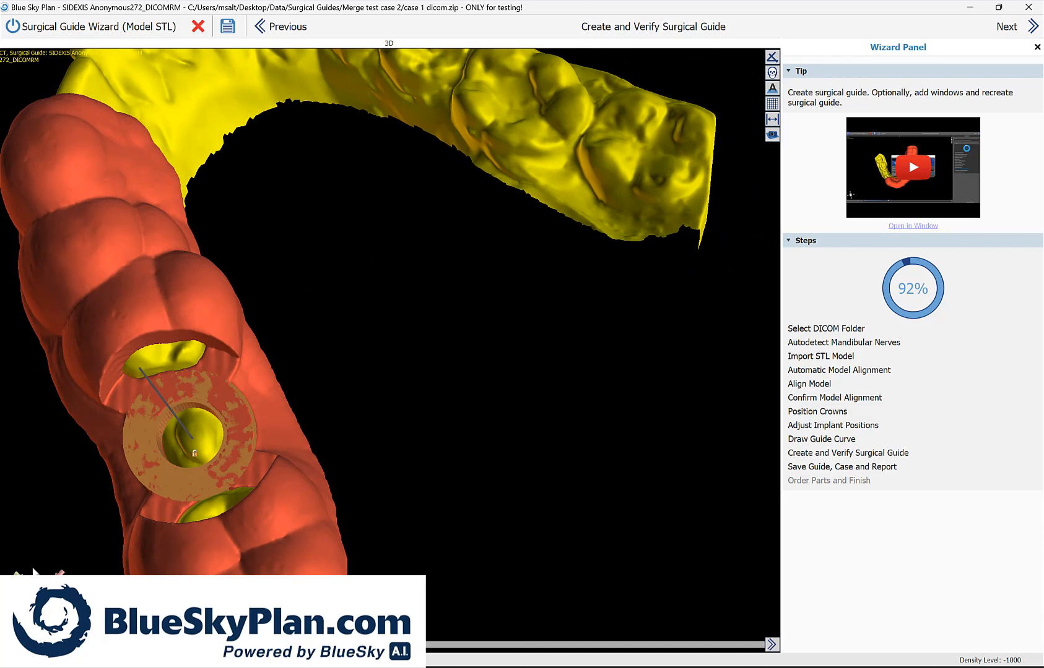
pyautogui.moveTo(391, 455); pyautogui.dragTo(484, 470)
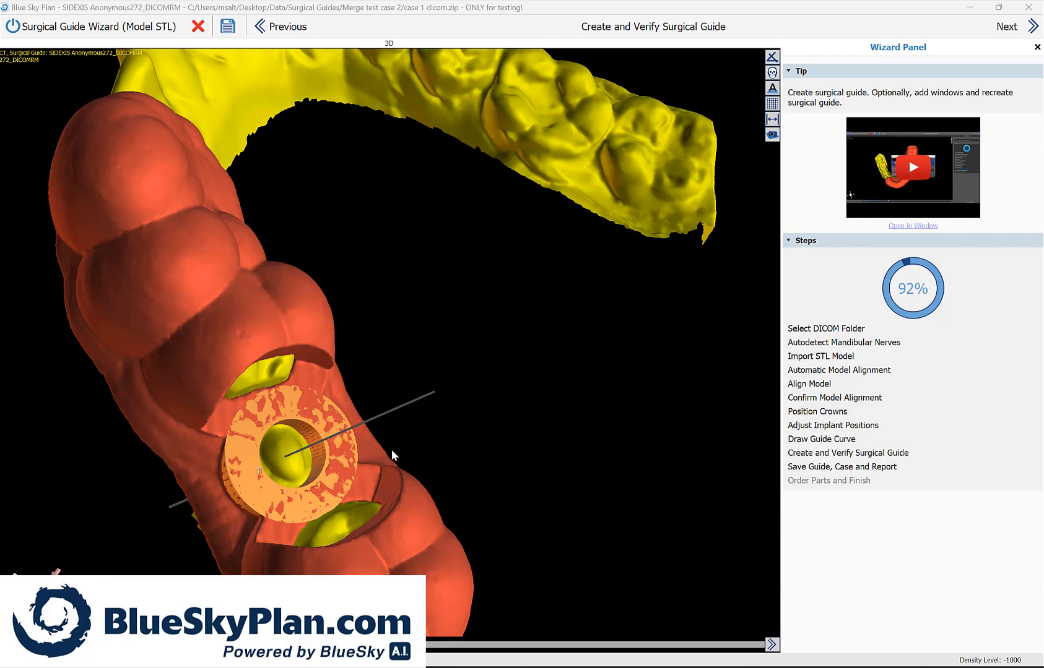
pyautogui.moveTo(258, 471); pyautogui.dragTo(270, 558)
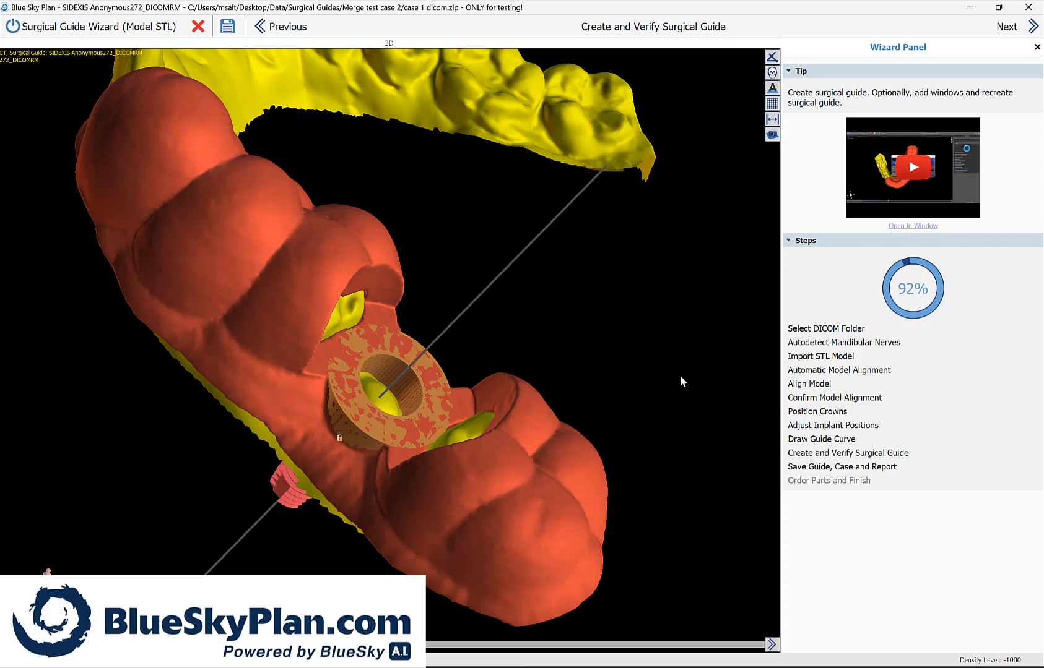
pyautogui.moveTo(663, 358)
pyautogui.mouseDown()
pyautogui.moveTo(694, 383)
pyautogui.moveTo(677, 343)
pyautogui.mouseUp()
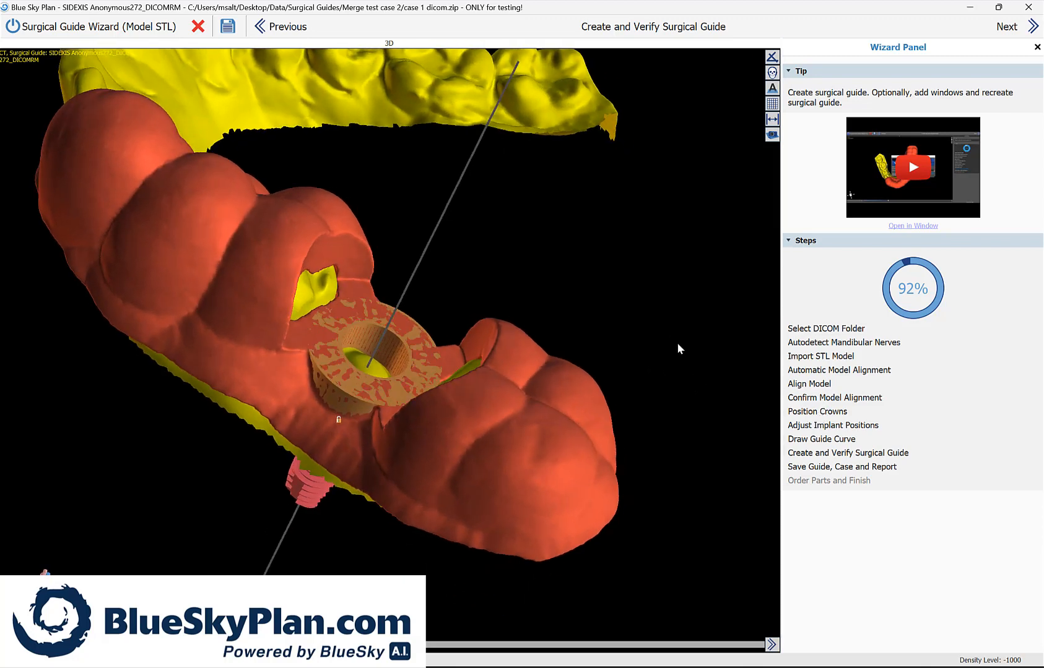
pyautogui.moveTo(431, 599); pyautogui.dragTo(495, 510)
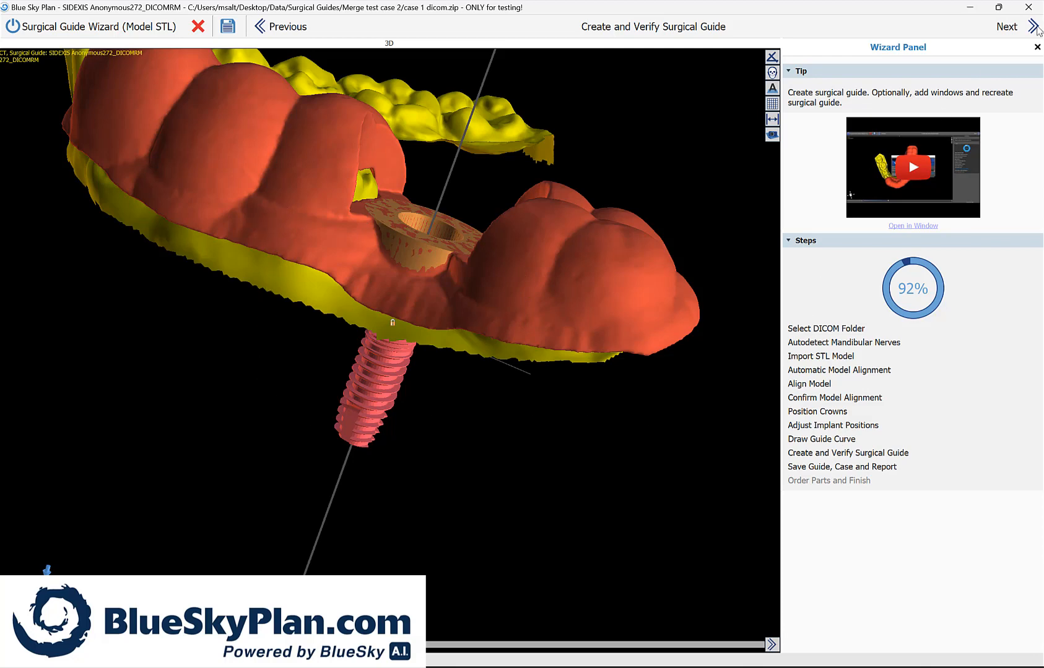
# Step: Proceed to saving and store the guide and case in a new Desktop folder named Demo Surgical Guide
pyautogui.click(1032, 28)
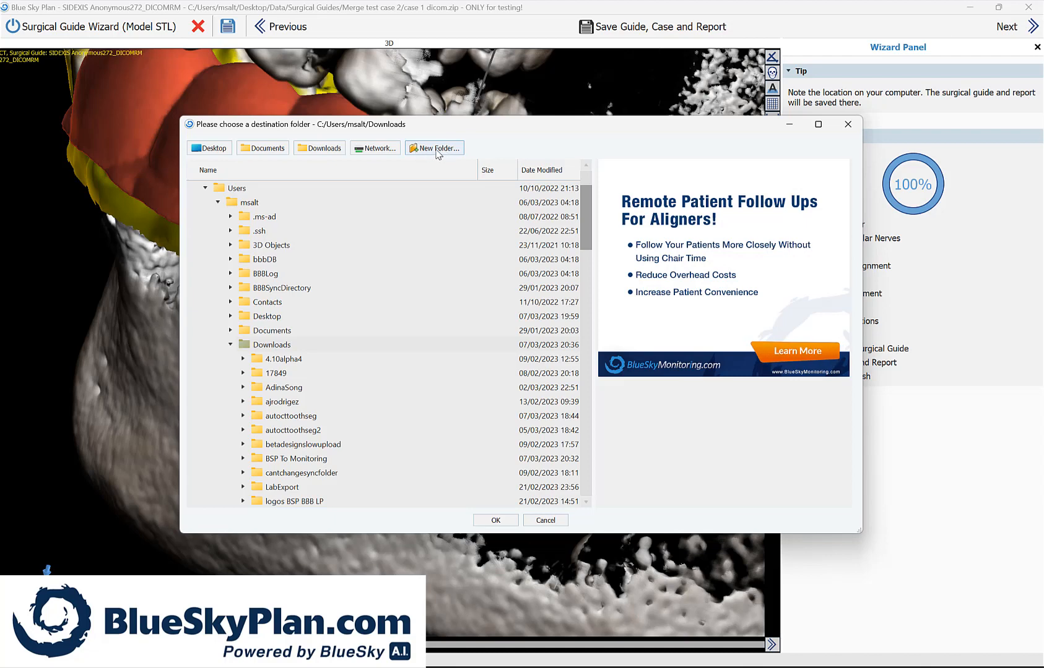
pyautogui.click(435, 149)
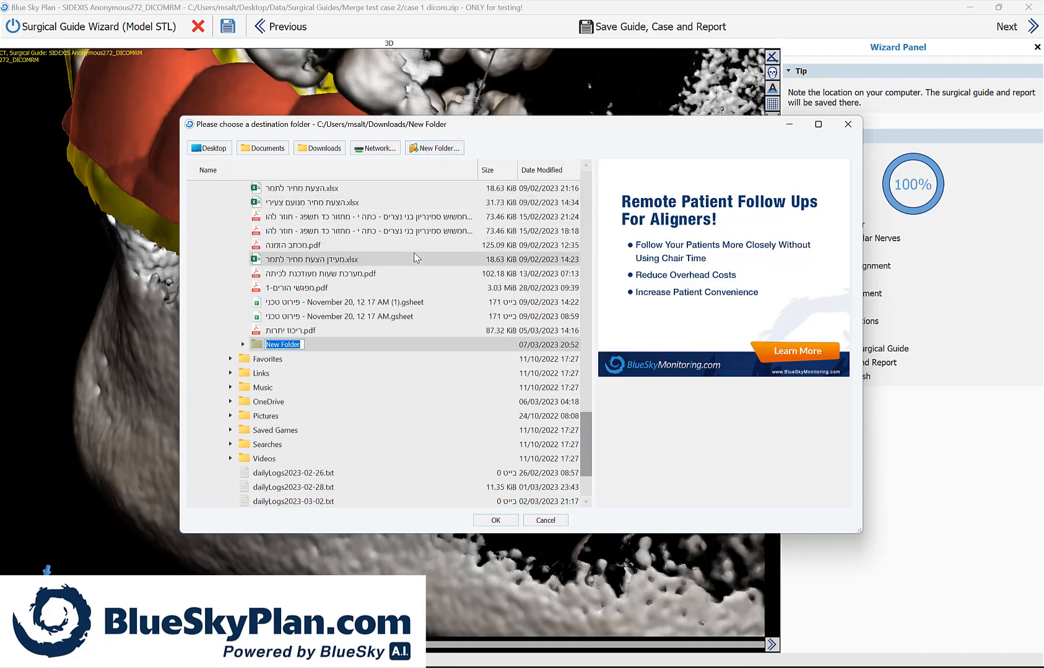
pyautogui.write('tes')
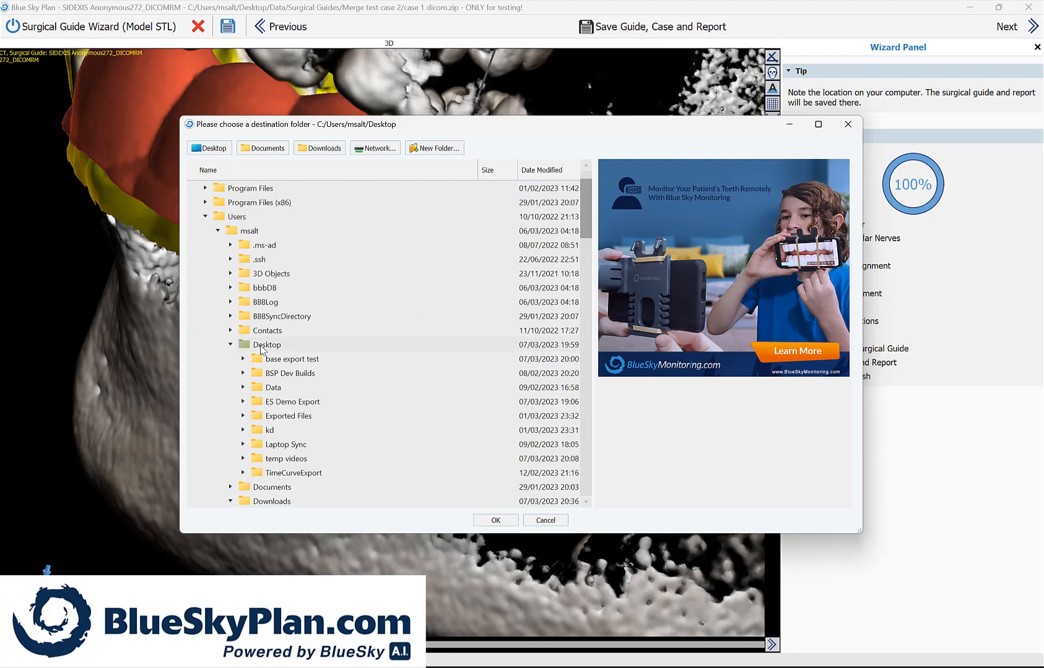
pyautogui.click(261, 345)
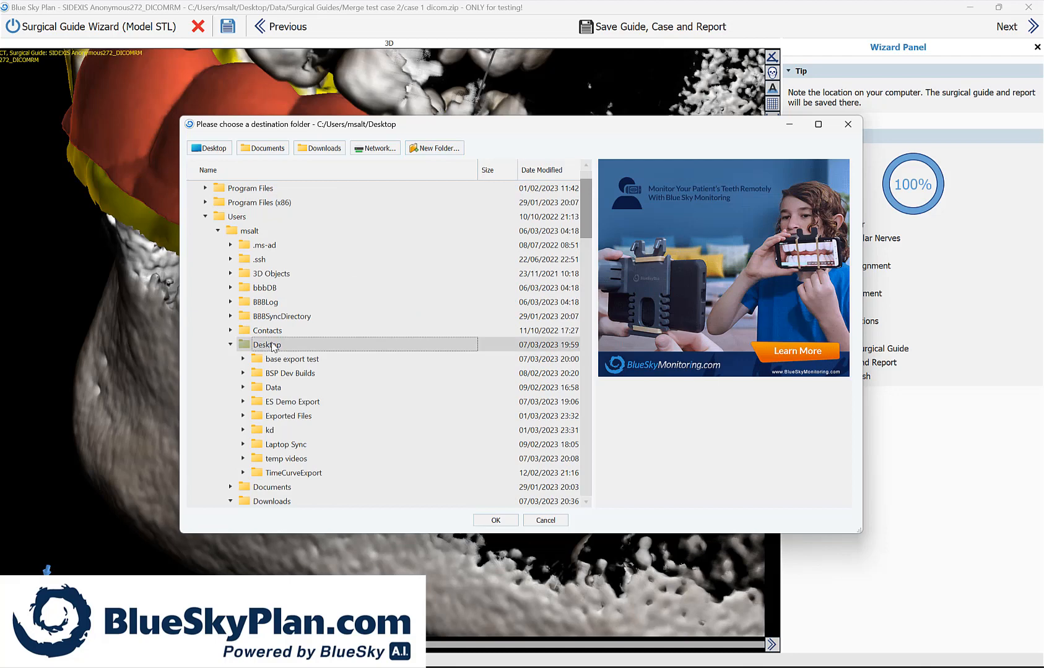
pyautogui.click(450, 152)
pyautogui.write('D')
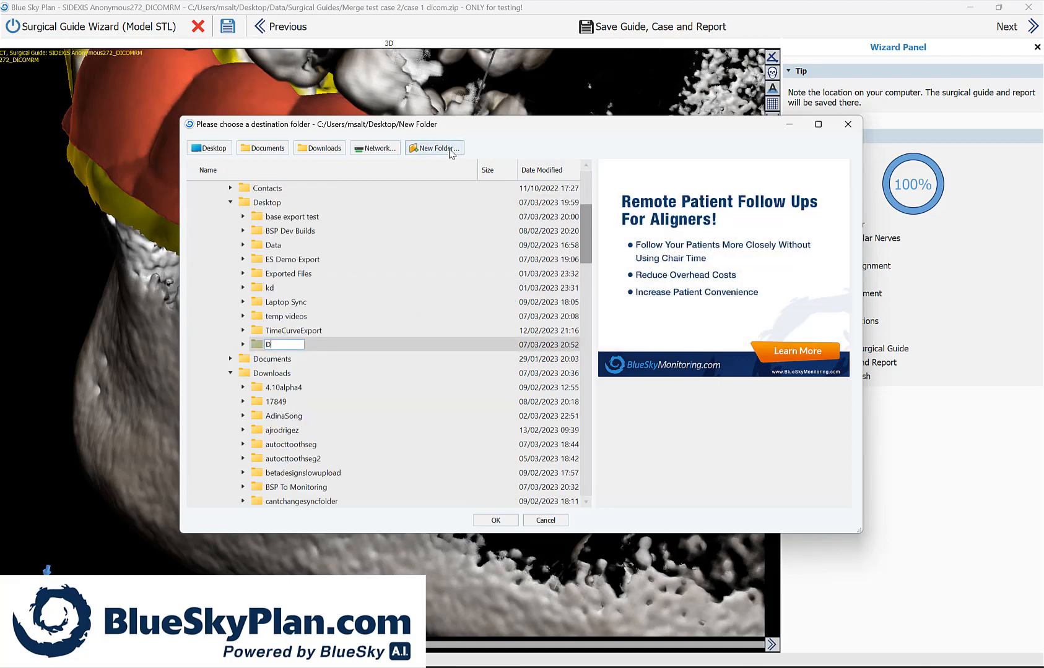
pyautogui.write('emo Surgical Guide')
pyautogui.press('Return')
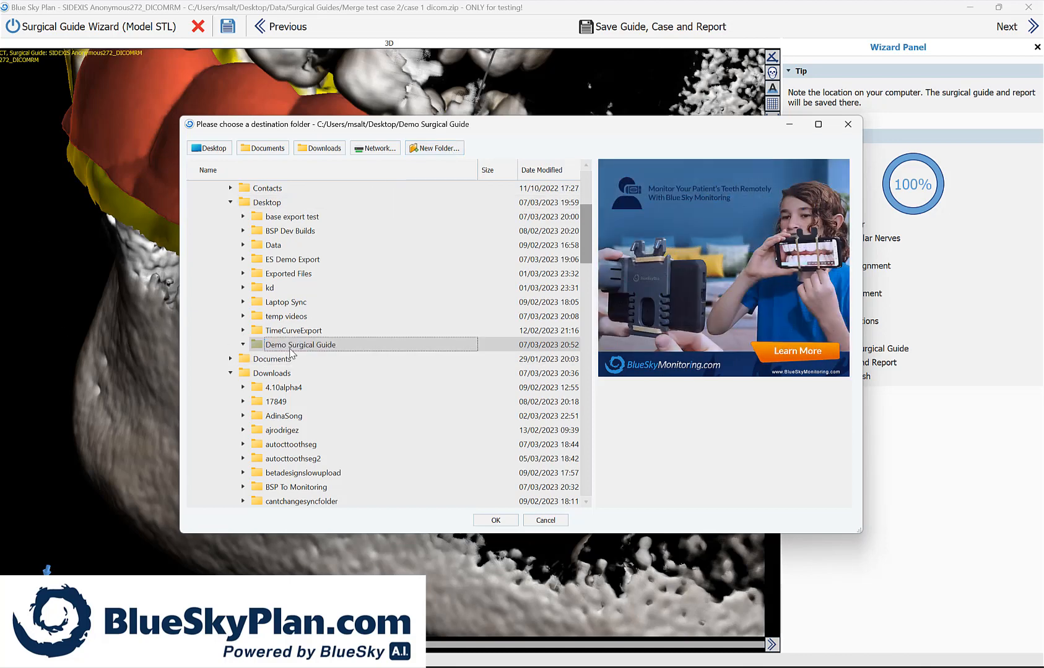
pyautogui.click(510, 520)
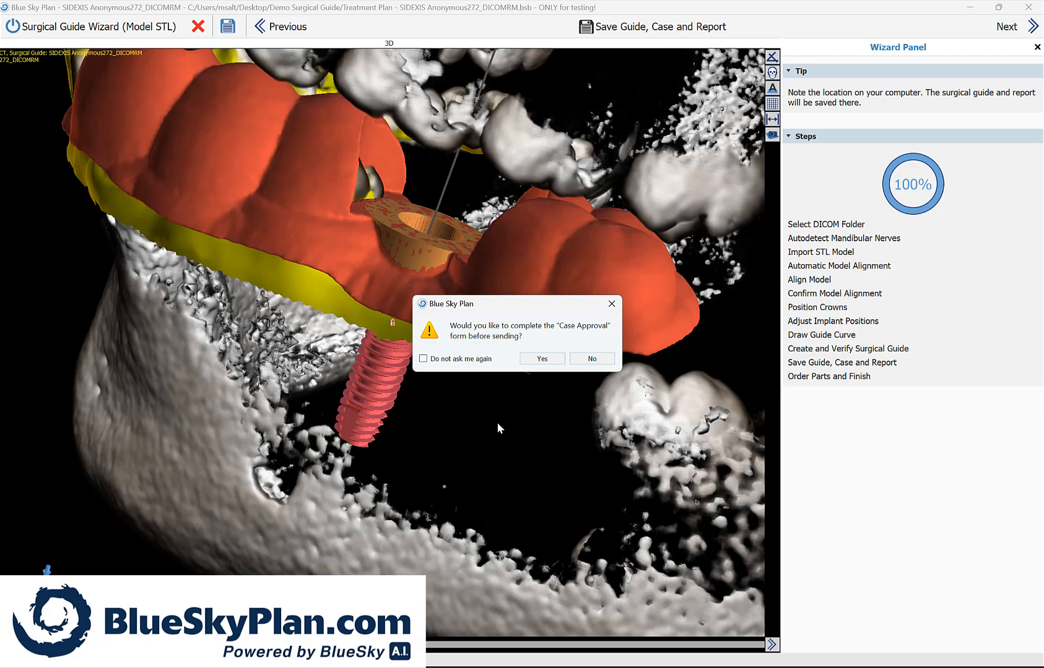
# Step: Complete the Case Approval form by approving both the planning and the surgical guide, and save it
pyautogui.click(541, 359)
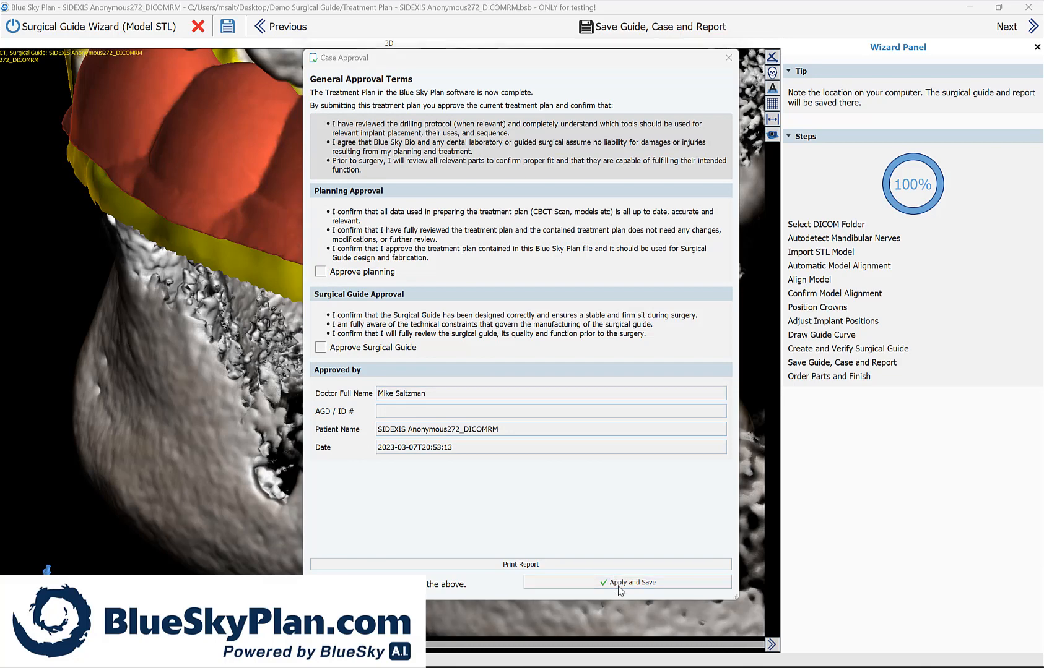
pyautogui.click(616, 584)
pyautogui.click(611, 353)
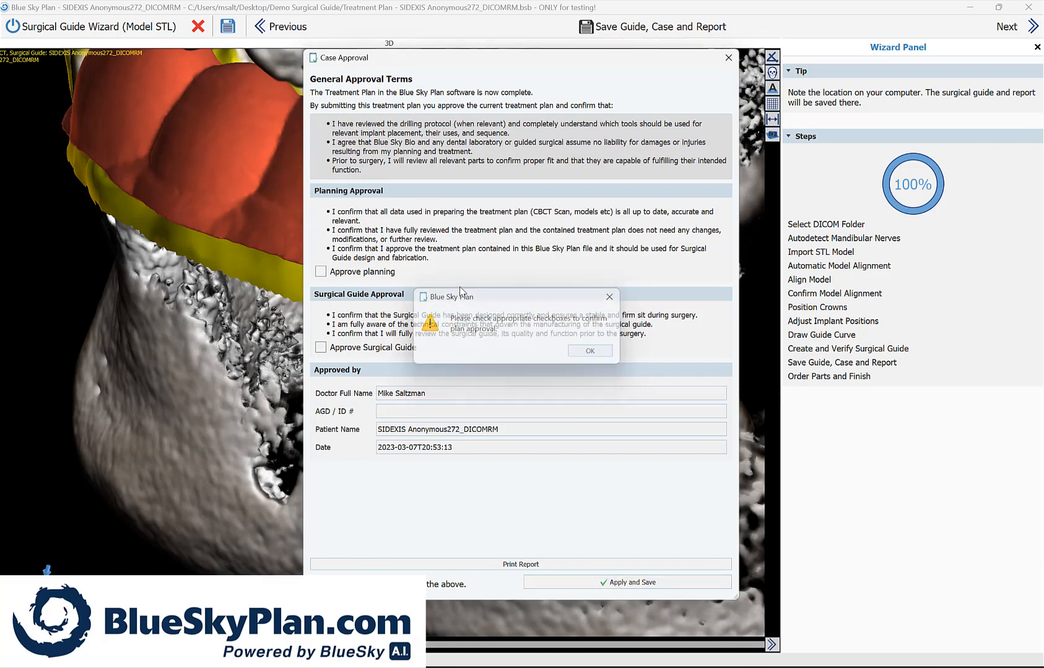
pyautogui.click(373, 271)
pyautogui.click(374, 349)
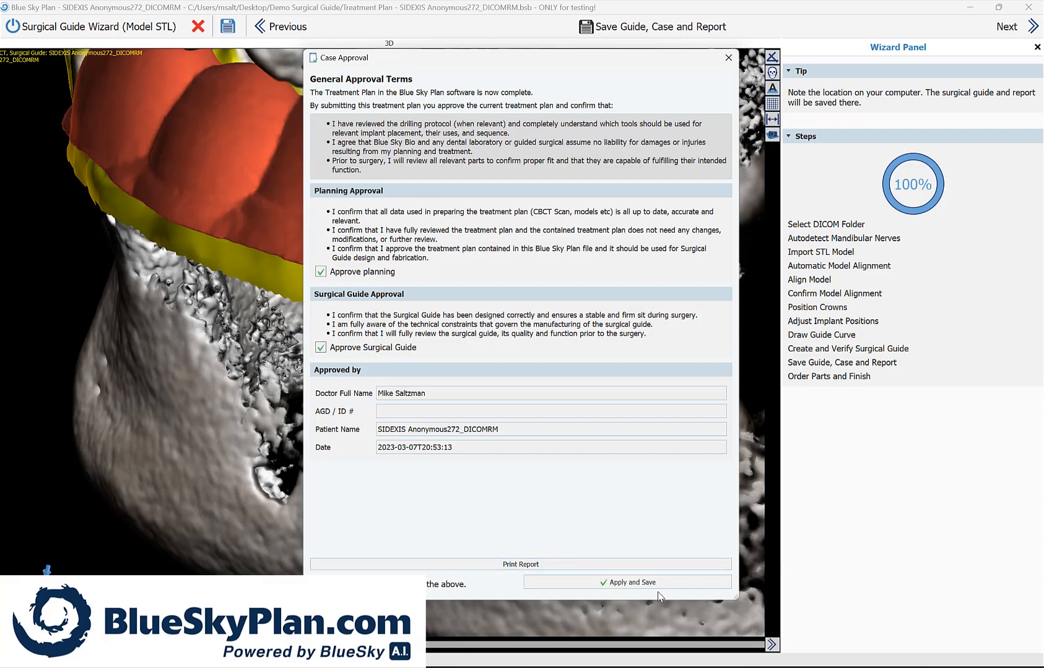
pyautogui.click(658, 586)
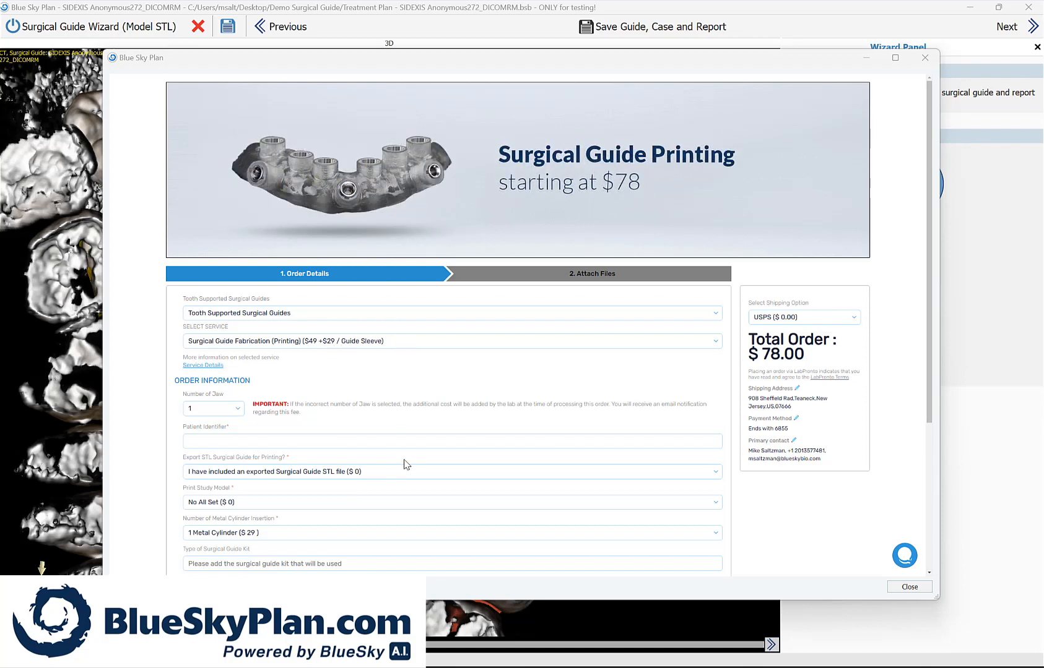
# Step: Dismiss the surgical guide printing order and save the report as a PDF in the Desktop folder Demo Surgical Guide
pyautogui.click(924, 59)
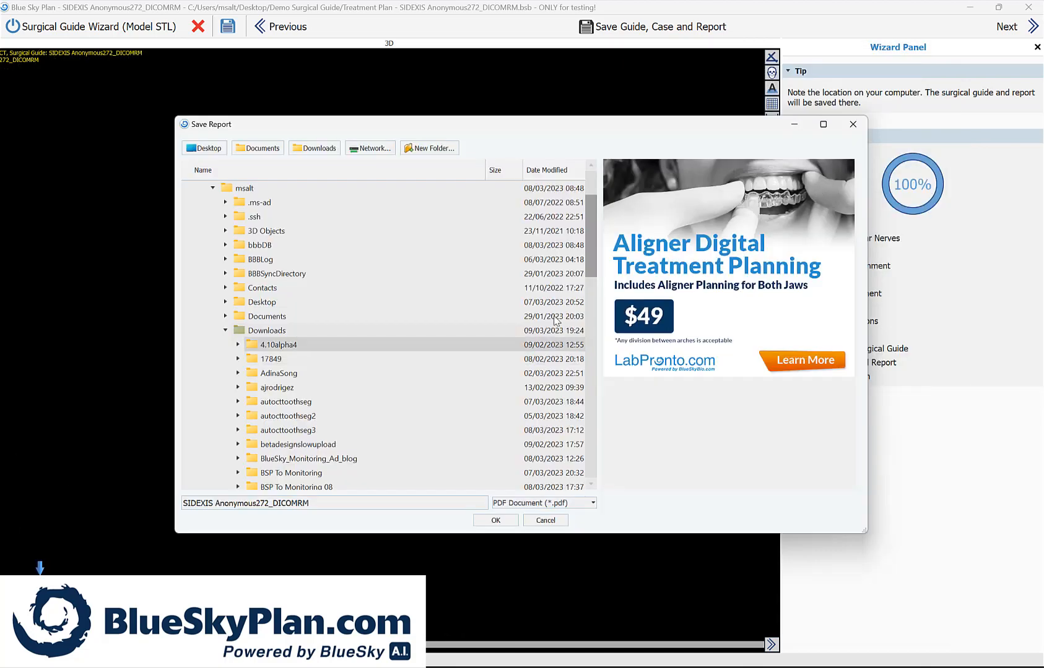
pyautogui.click(204, 148)
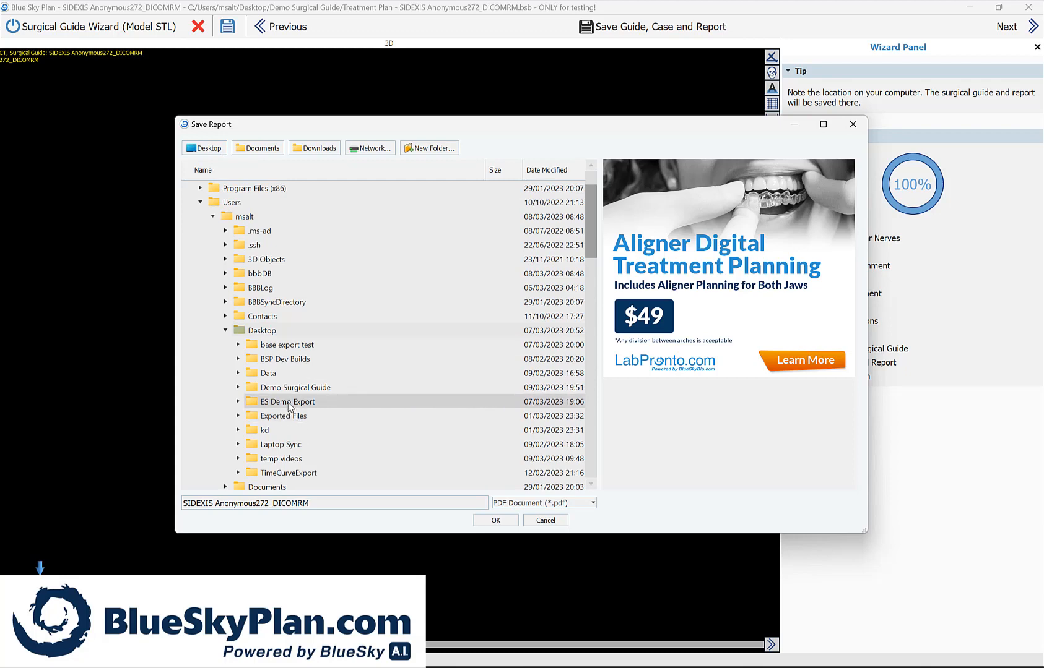
pyautogui.click(293, 387)
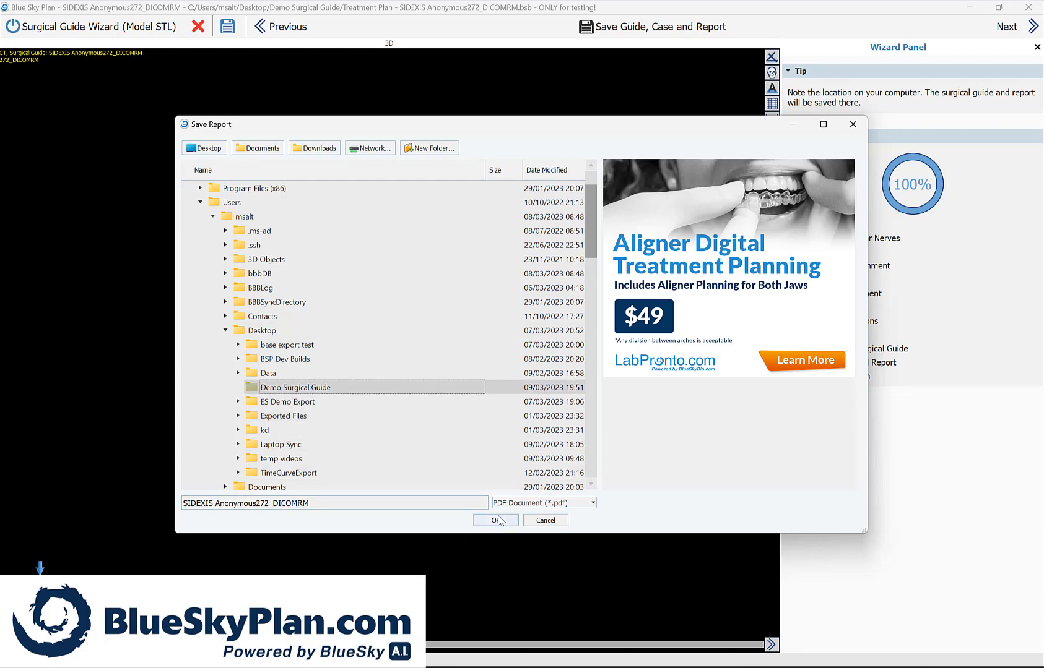
pyautogui.click(499, 521)
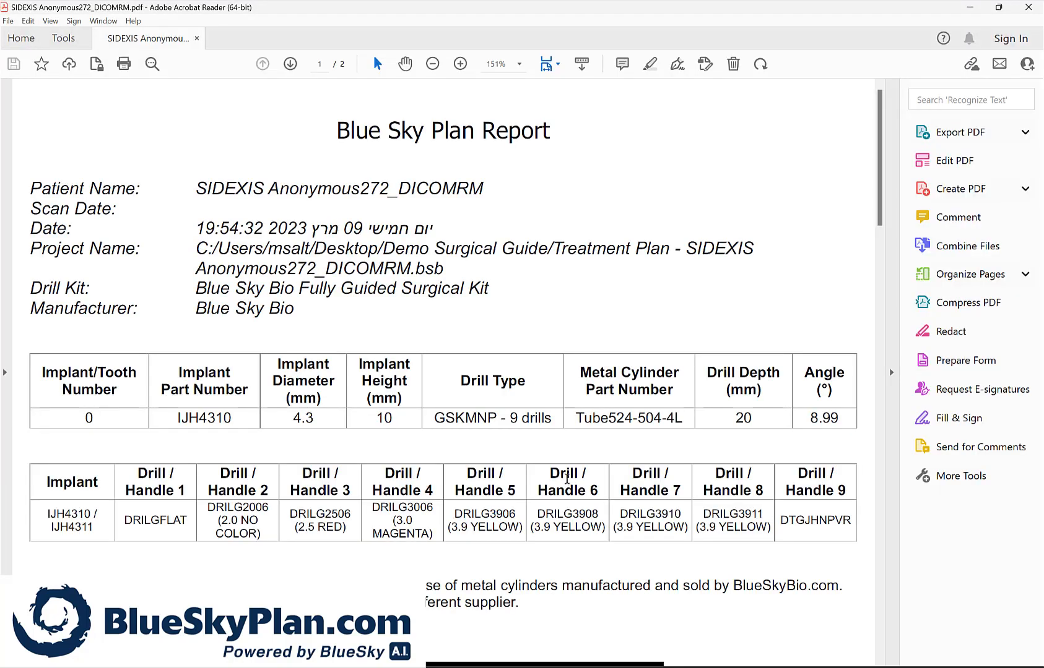
# Step: Review the PDF report's drill tables and implant images through the second page, close it and acknowledge the save notice
pyautogui.scroll(-10, 567, 478)
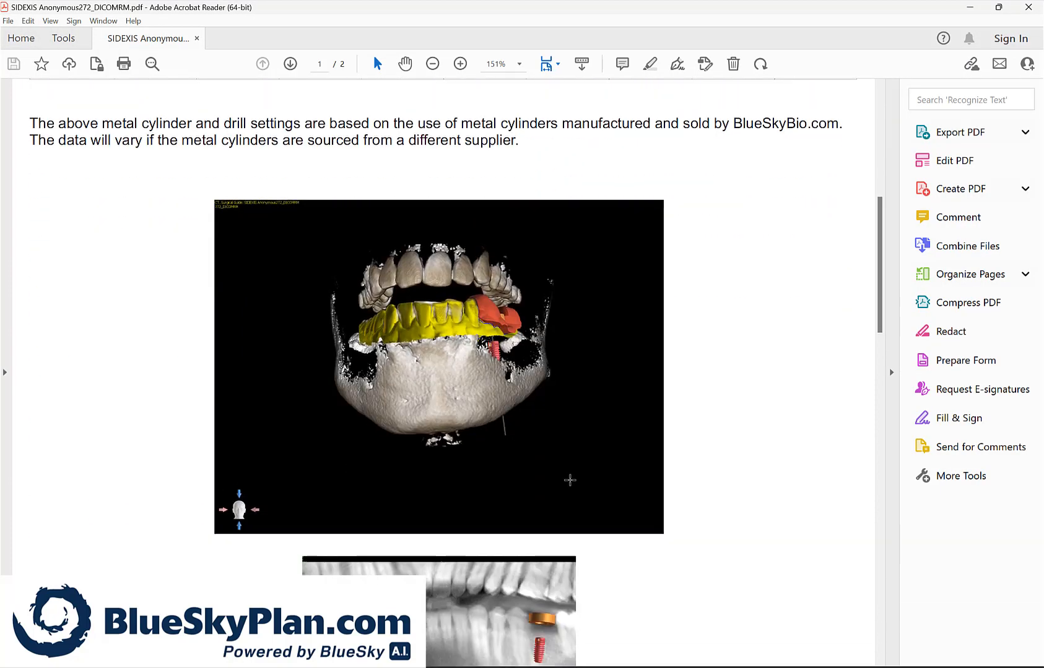
pyautogui.scroll(-10, 569, 480)
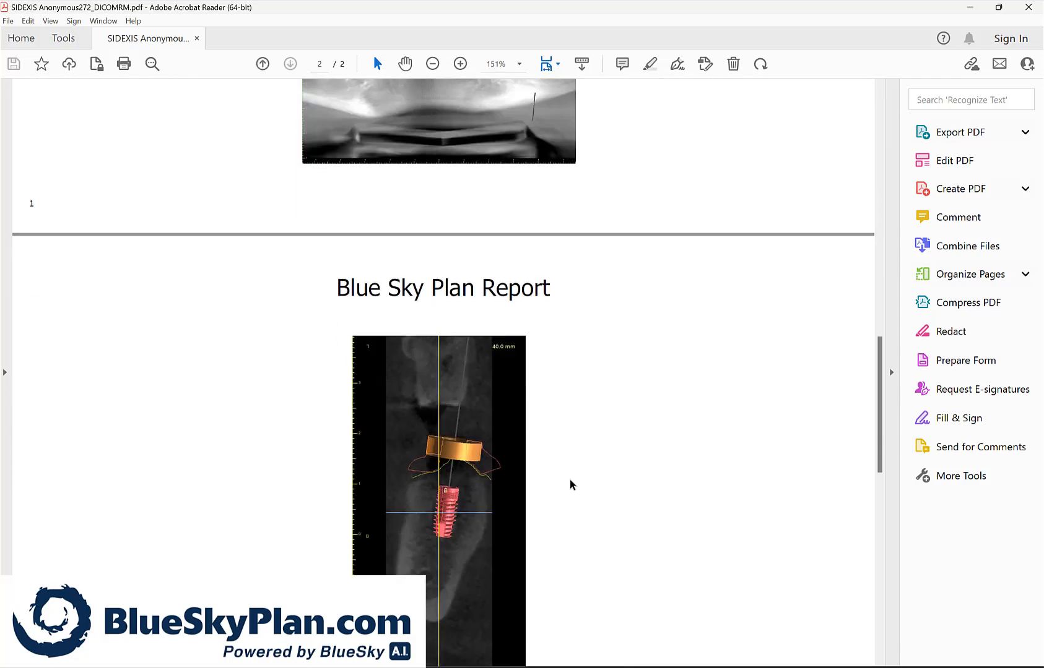
pyautogui.scroll(-10, 571, 485)
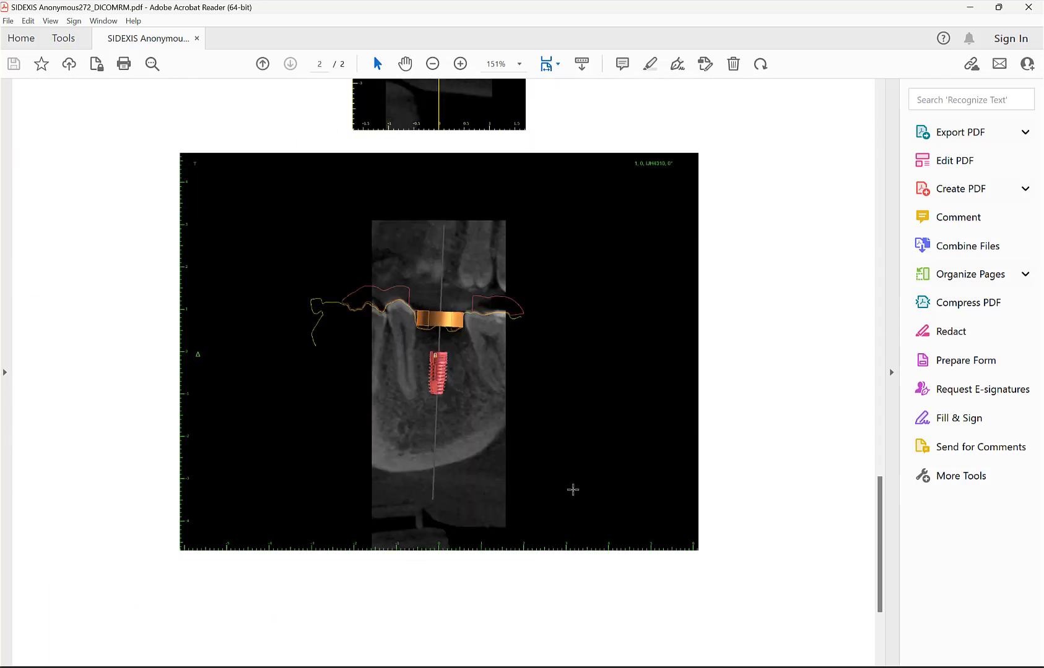
pyautogui.hotkey('alt', 'F4')
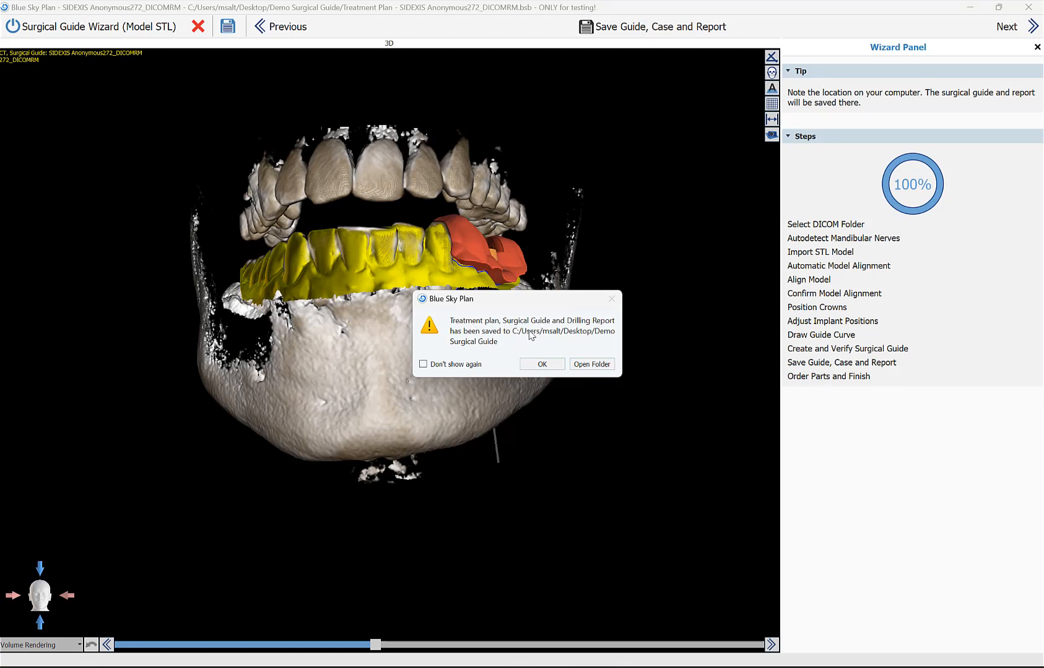
pyautogui.click(542, 364)
pyautogui.moveTo(596, 484); pyautogui.dragTo(570, 477)
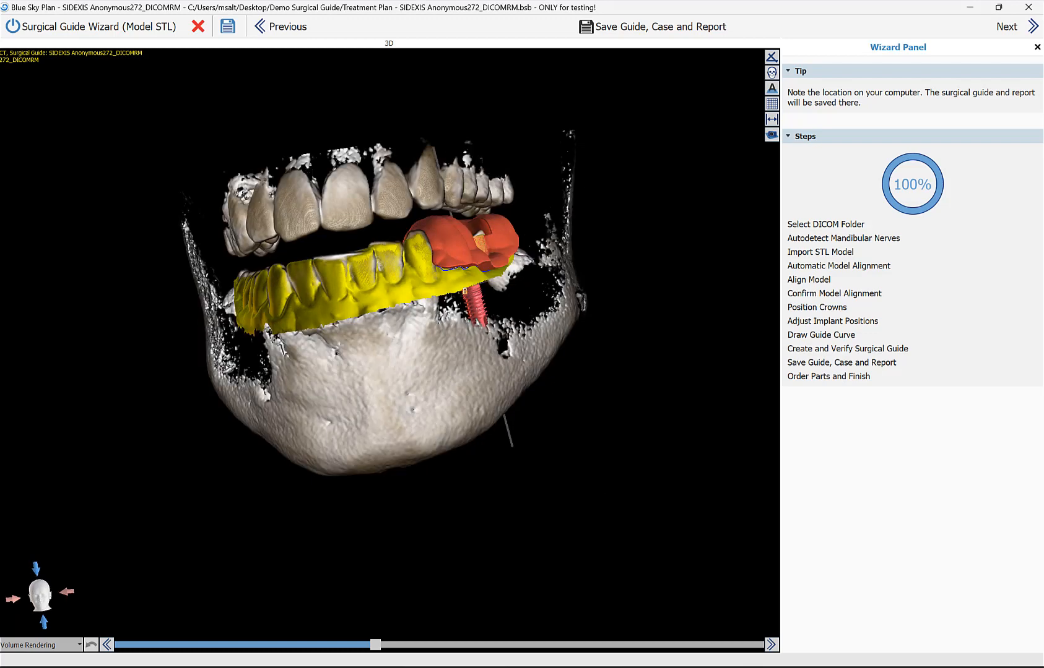